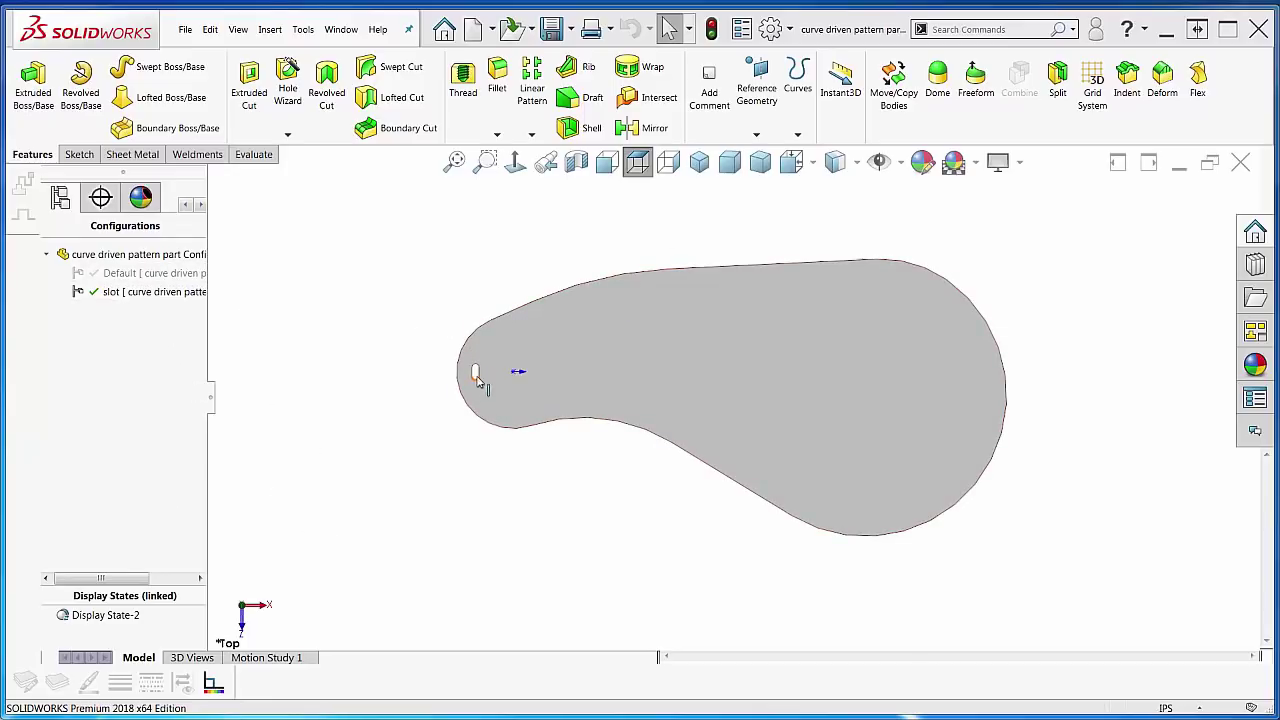
Step: Activate the part's Default configuration, which has the round counterbored hole instead of the slot
scroll(420, 380, "down", 5)
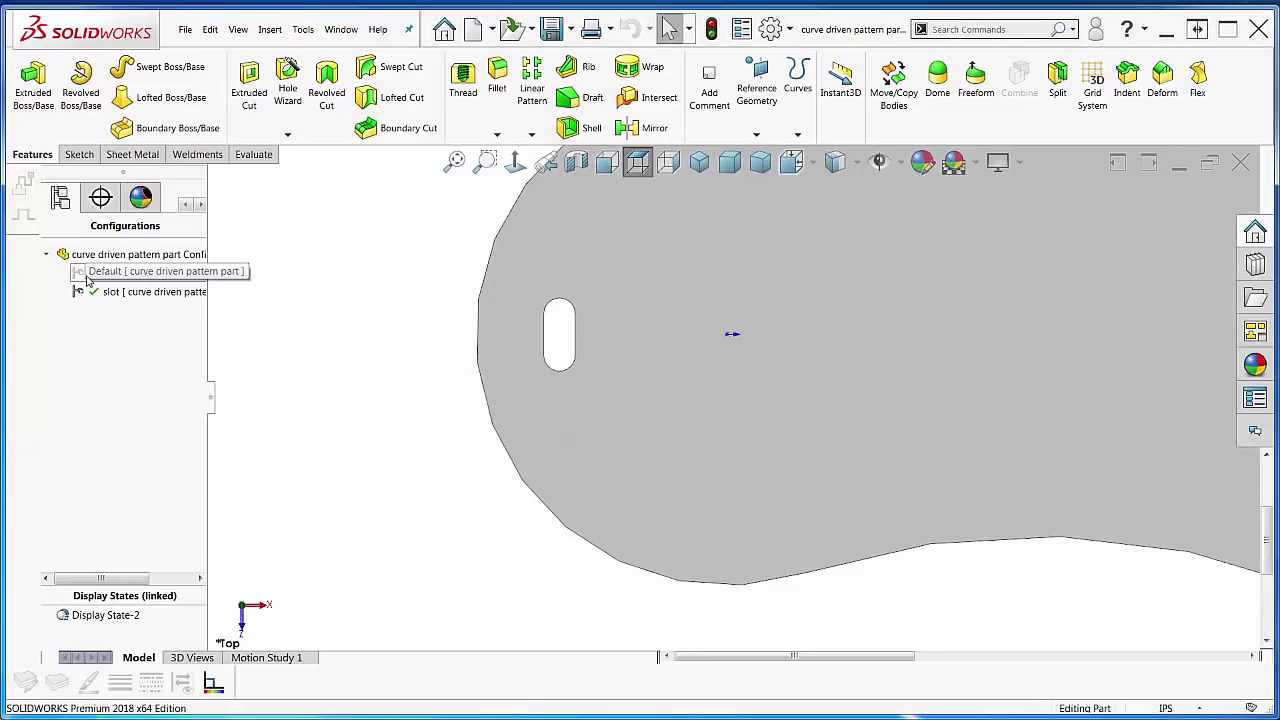
double_click(86, 274)
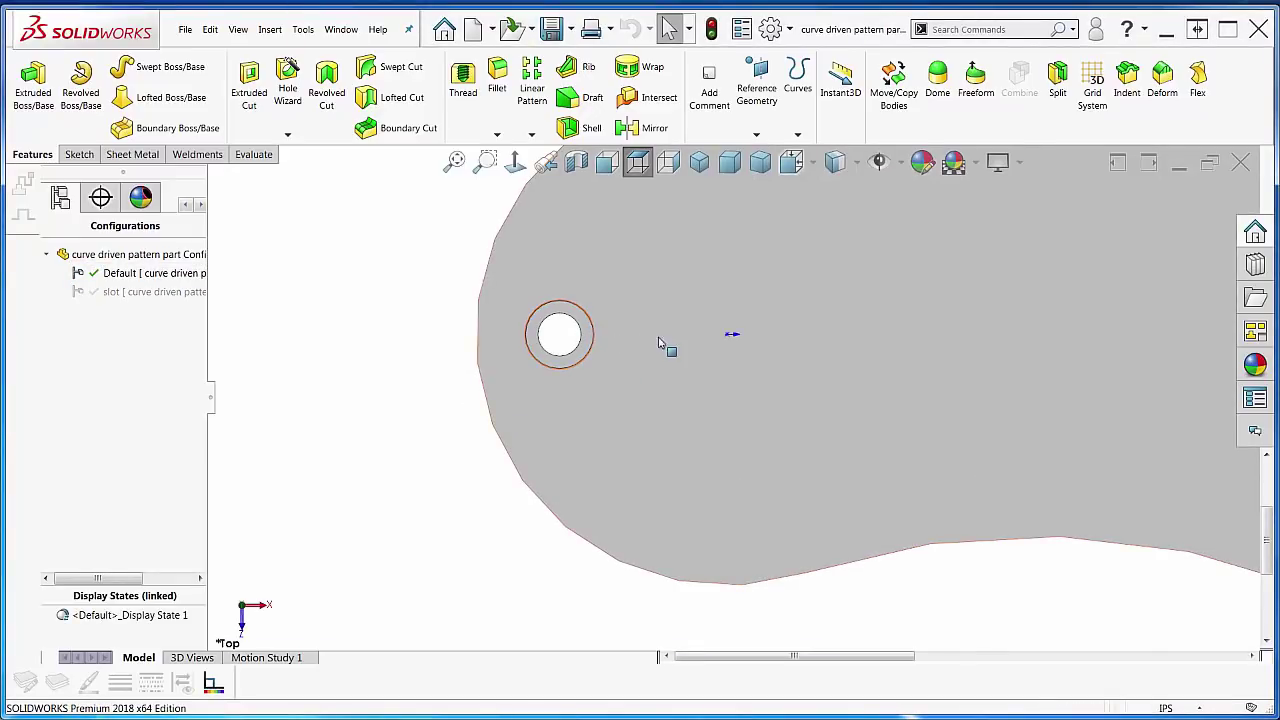
left_click(455, 161)
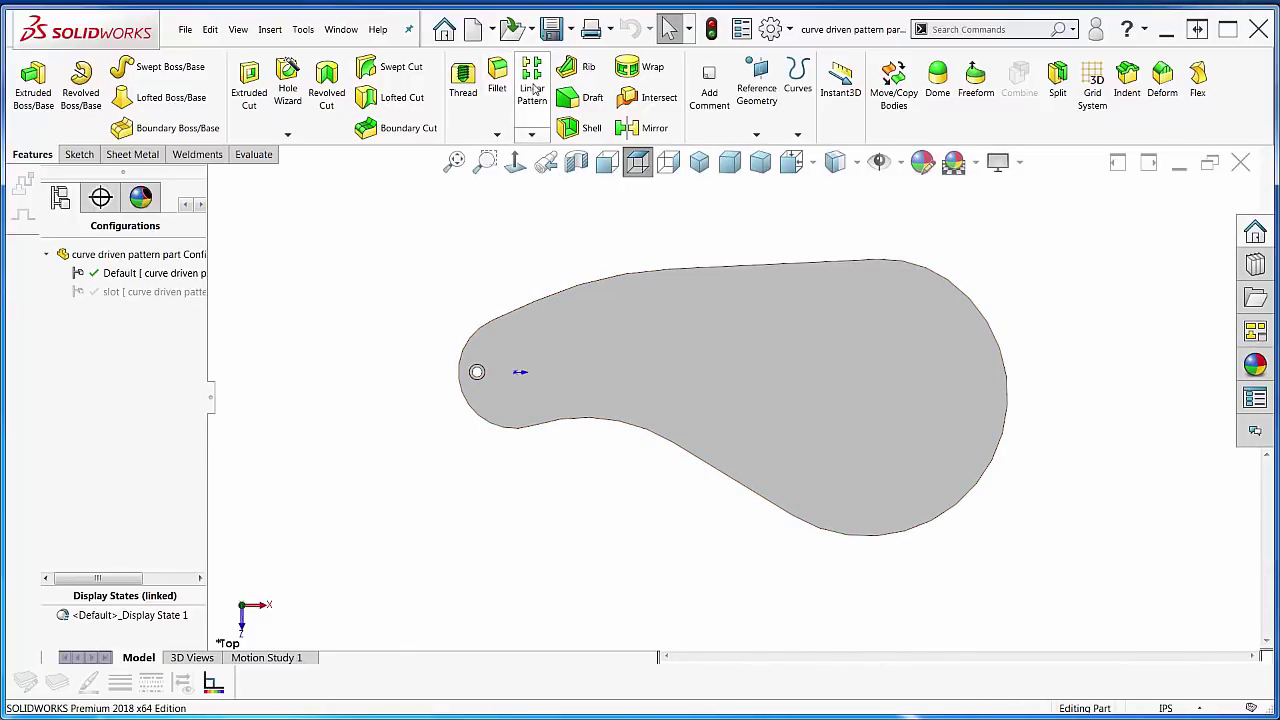
Step: Try a Curve Driven Pattern of the counterbored hole along the plate's small rounded end edge, with 36 equally spaced instances and reversed direction
left_click(533, 136)
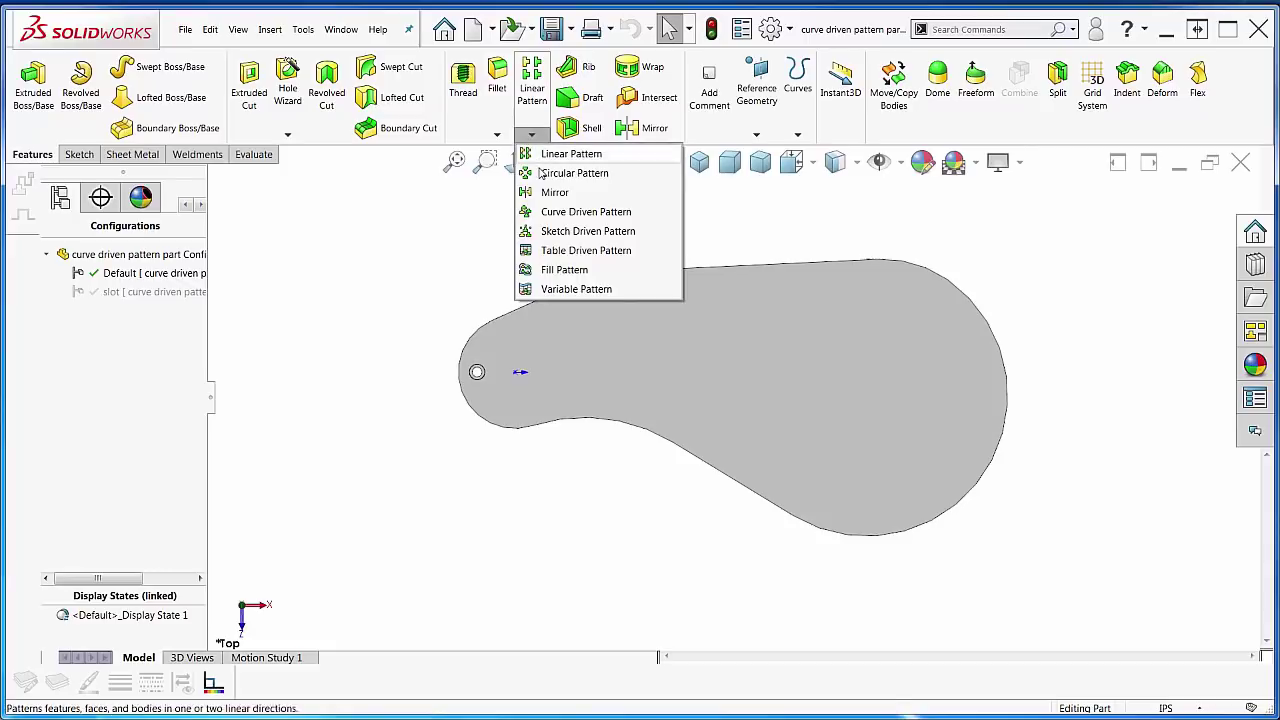
left_click(565, 213)
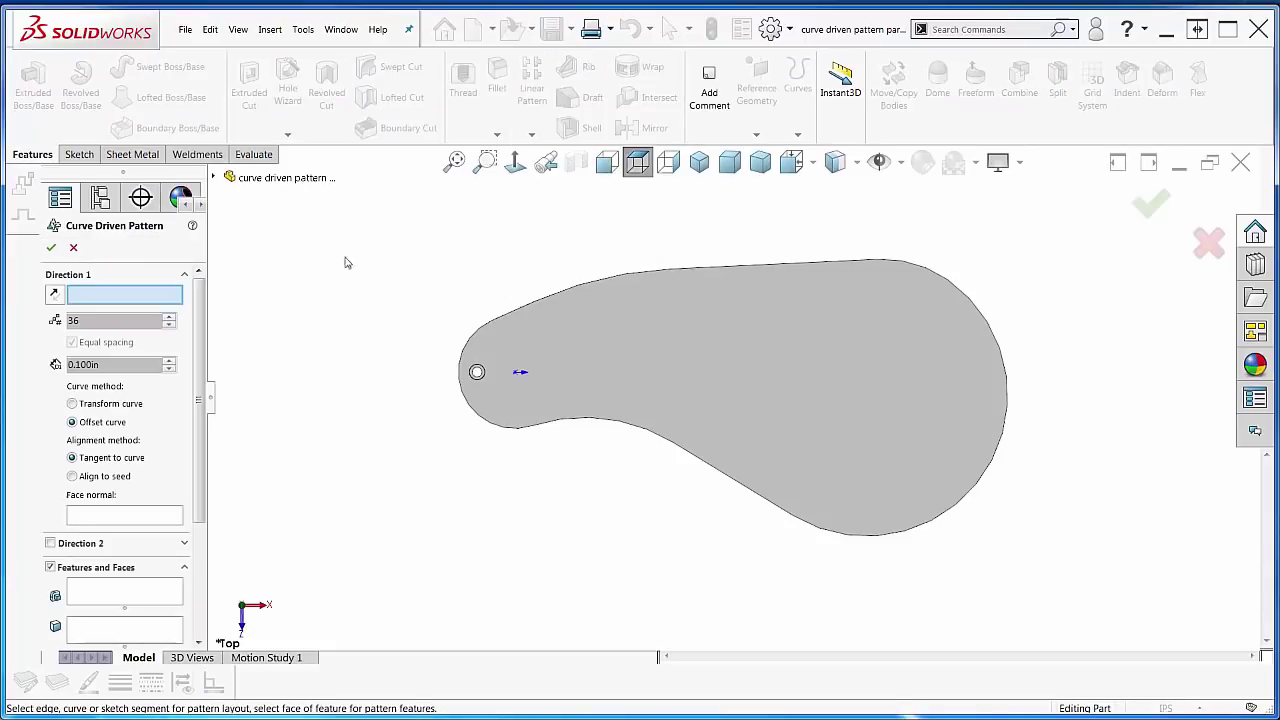
left_click(149, 299)
left_click(481, 331)
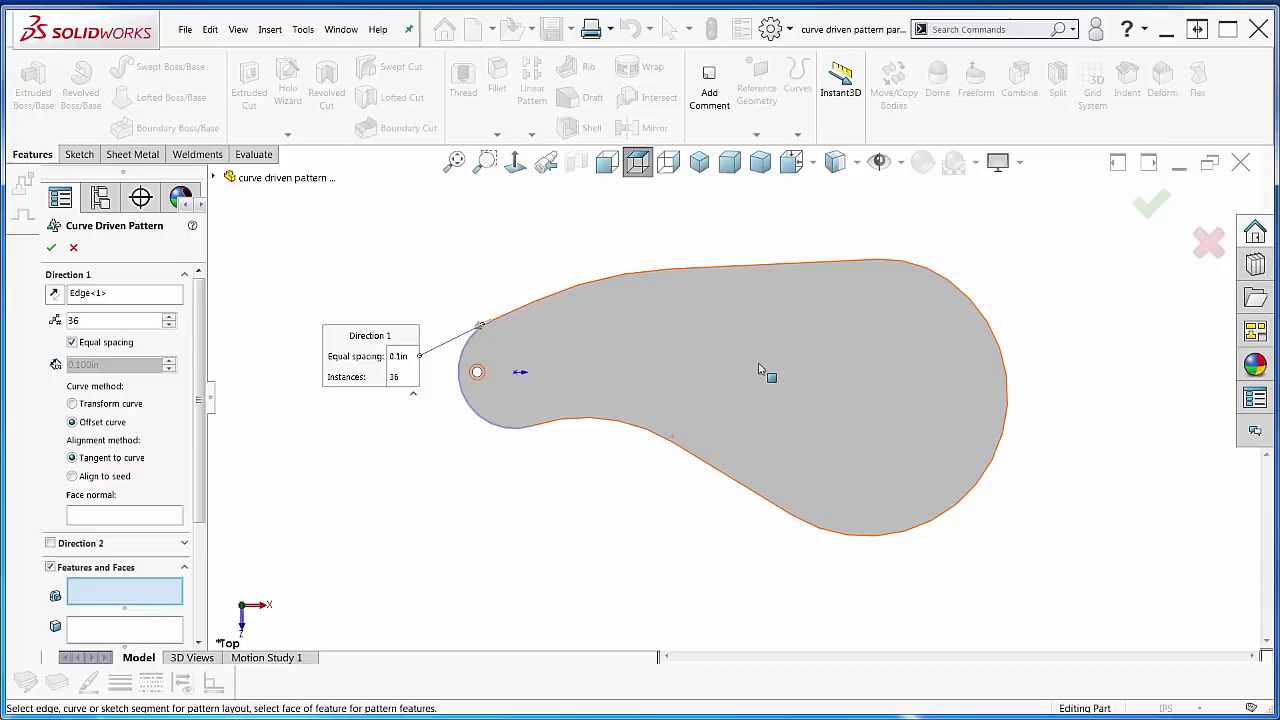
scroll(485, 378, "down", 5)
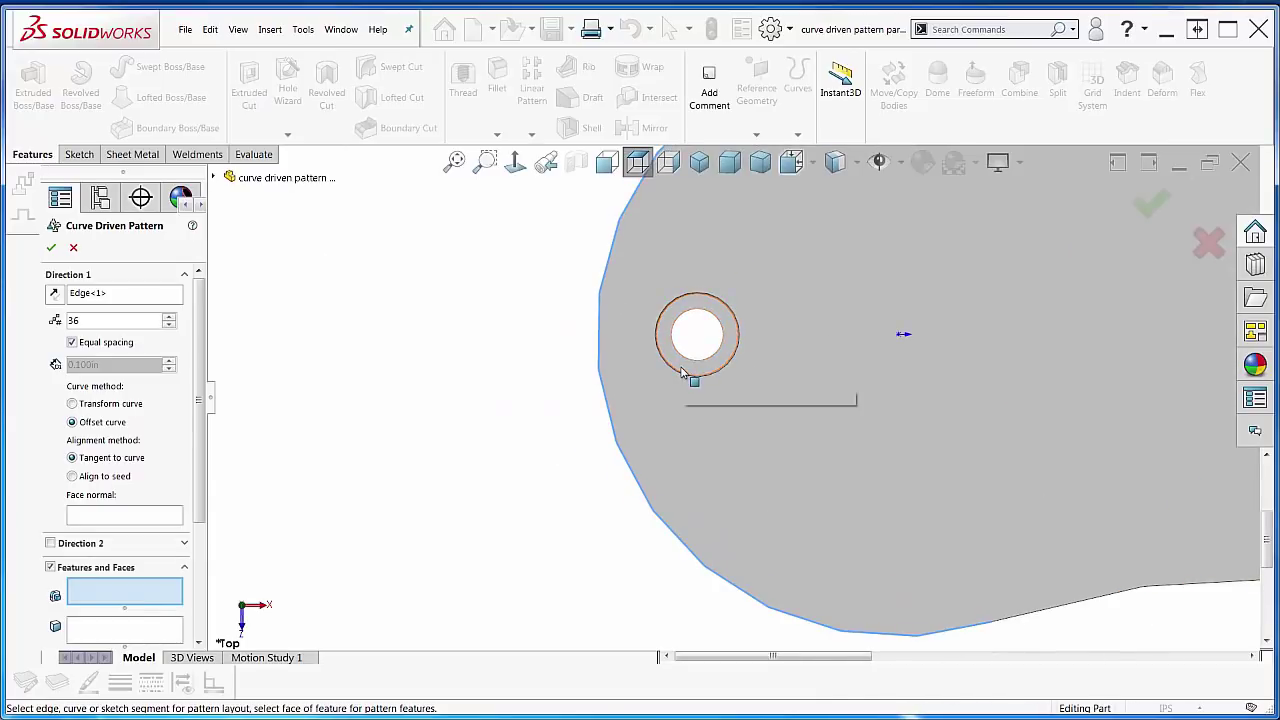
left_click(690, 370)
scroll(733, 413, "up", 2)
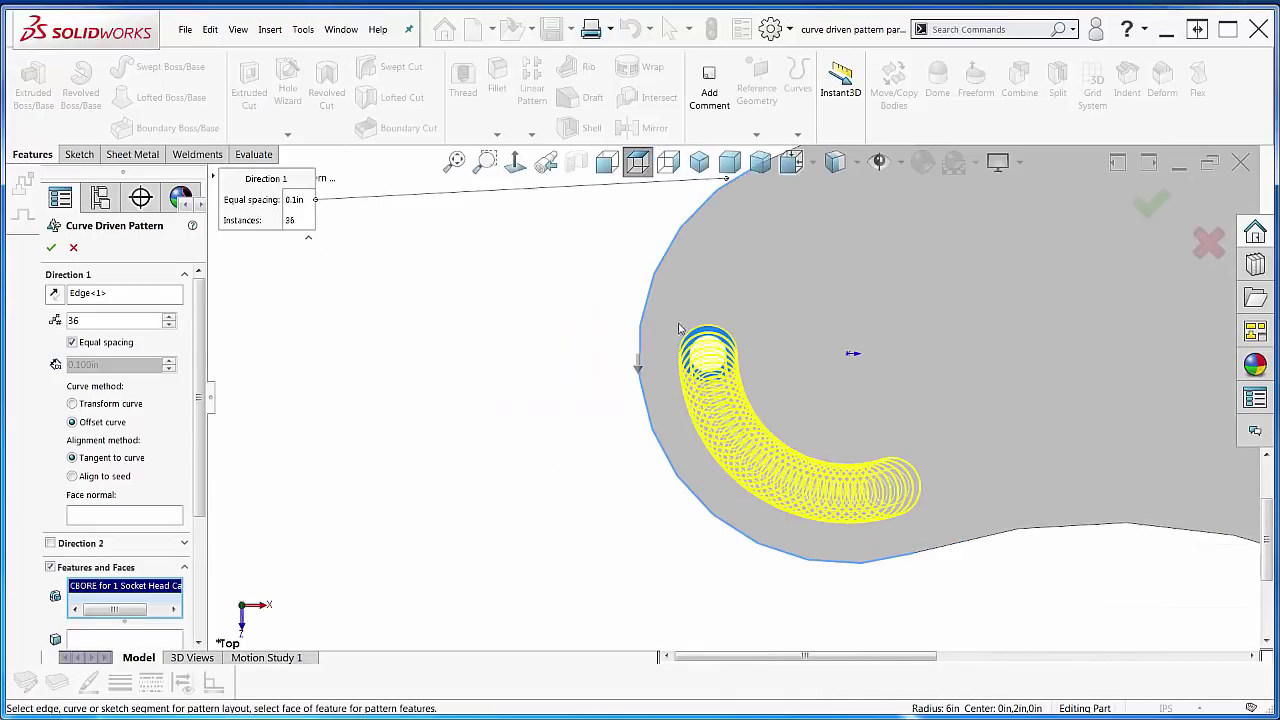
left_click(462, 168)
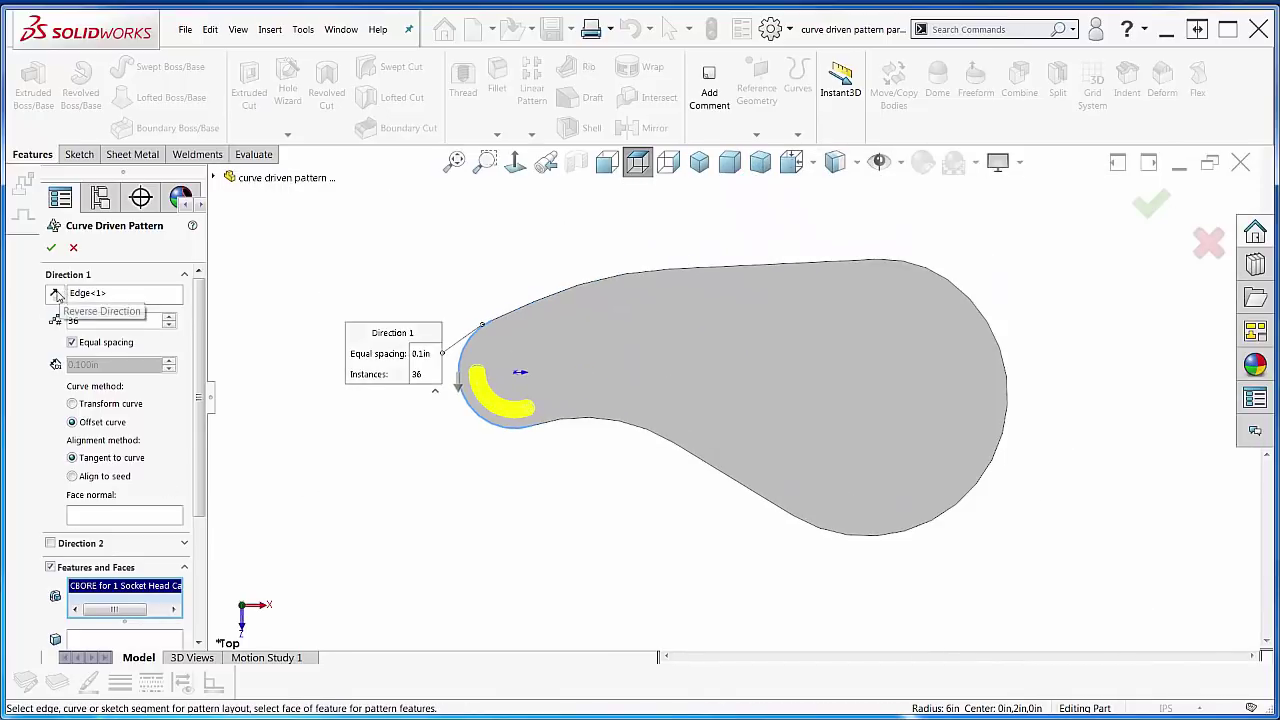
left_click(55, 293)
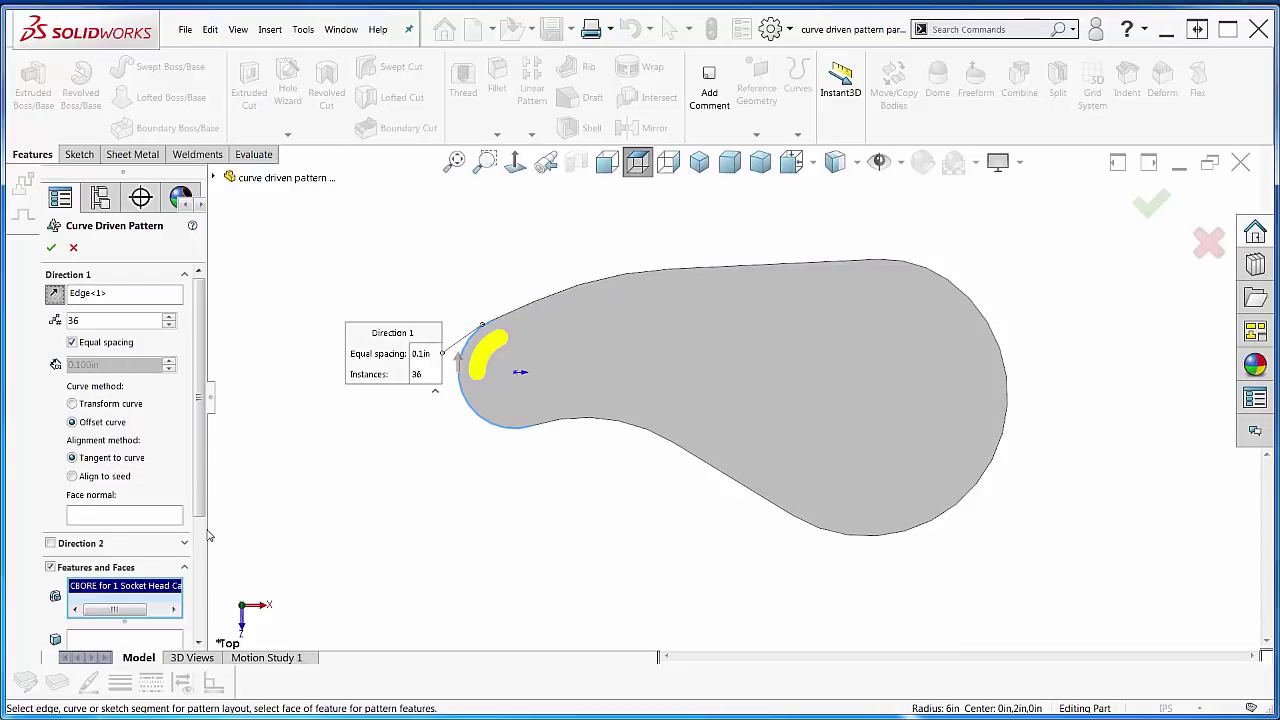
Step: Remove the arc edge from the pattern's Direction 1 and cancel the Curve Driven Pattern
right_click(86, 296)
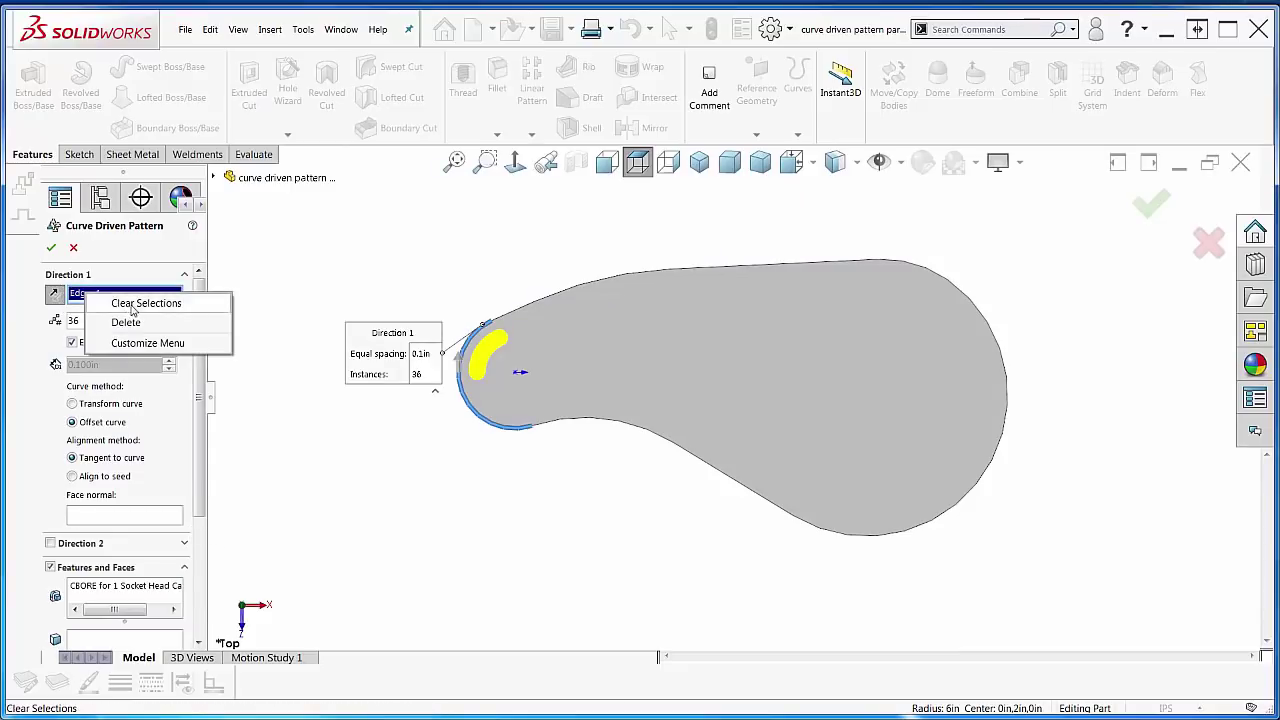
left_click(126, 321)
right_click(465, 274)
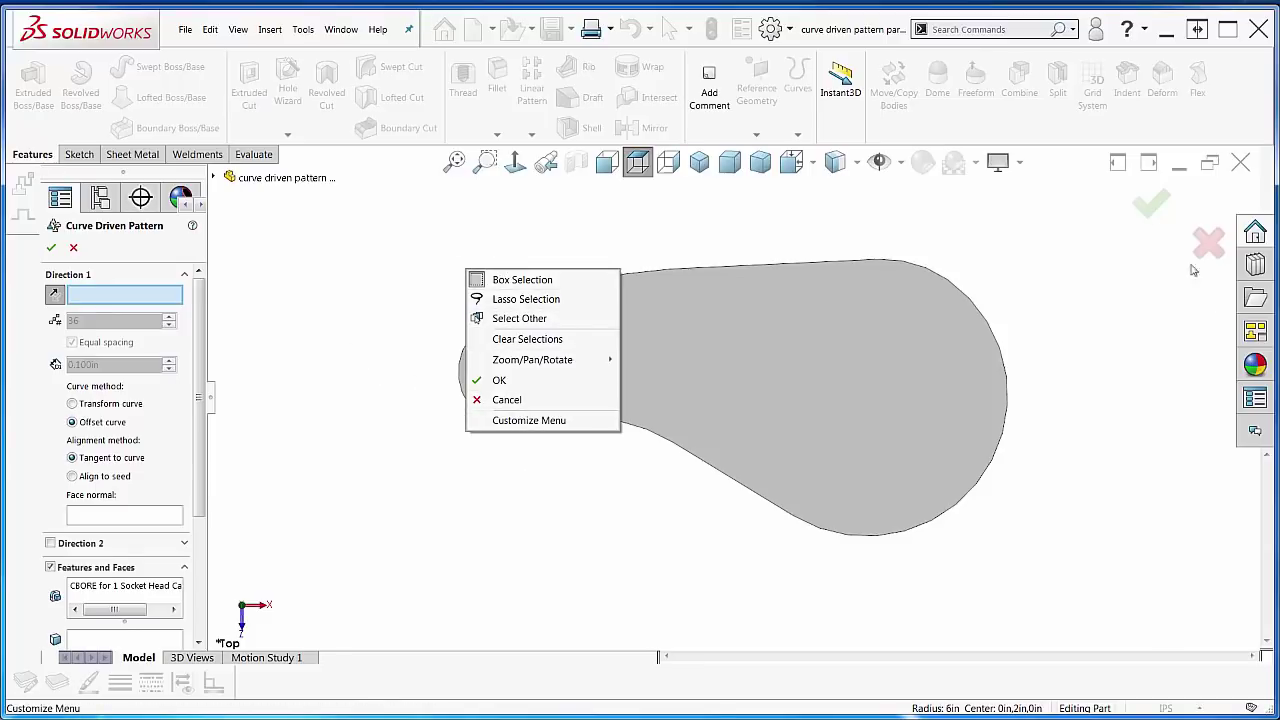
left_click(925, 633)
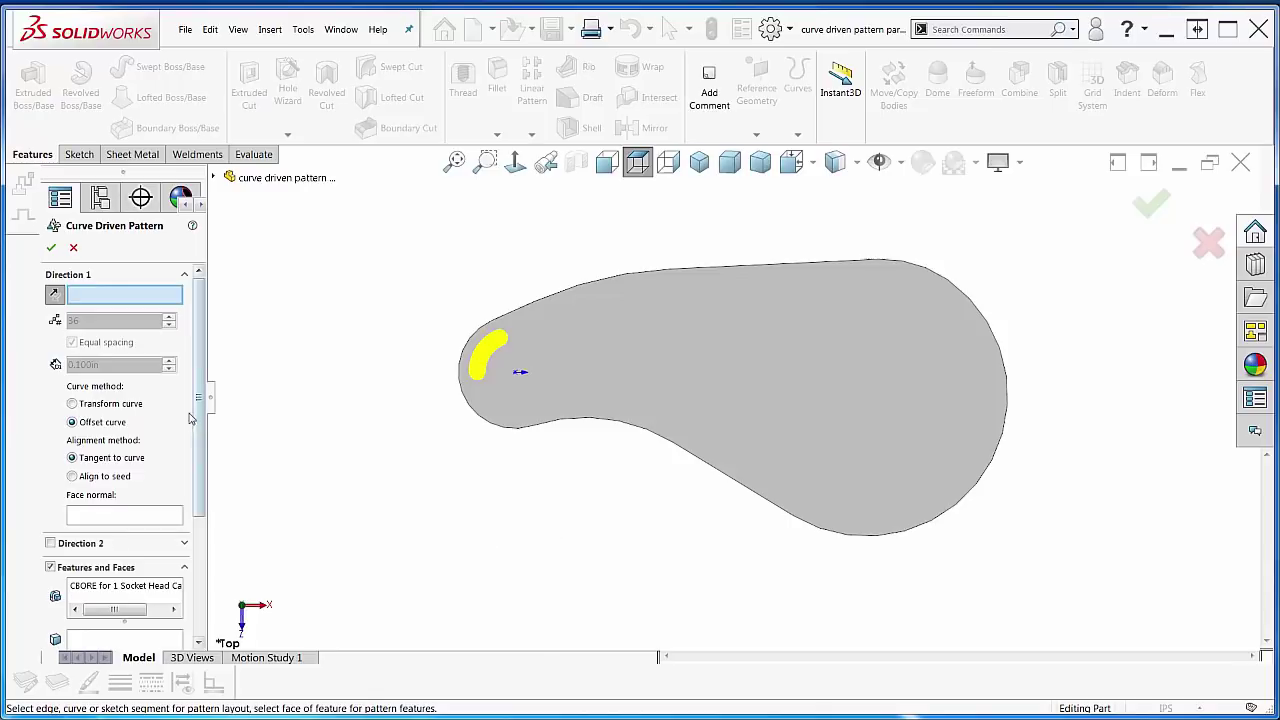
left_click(73, 247)
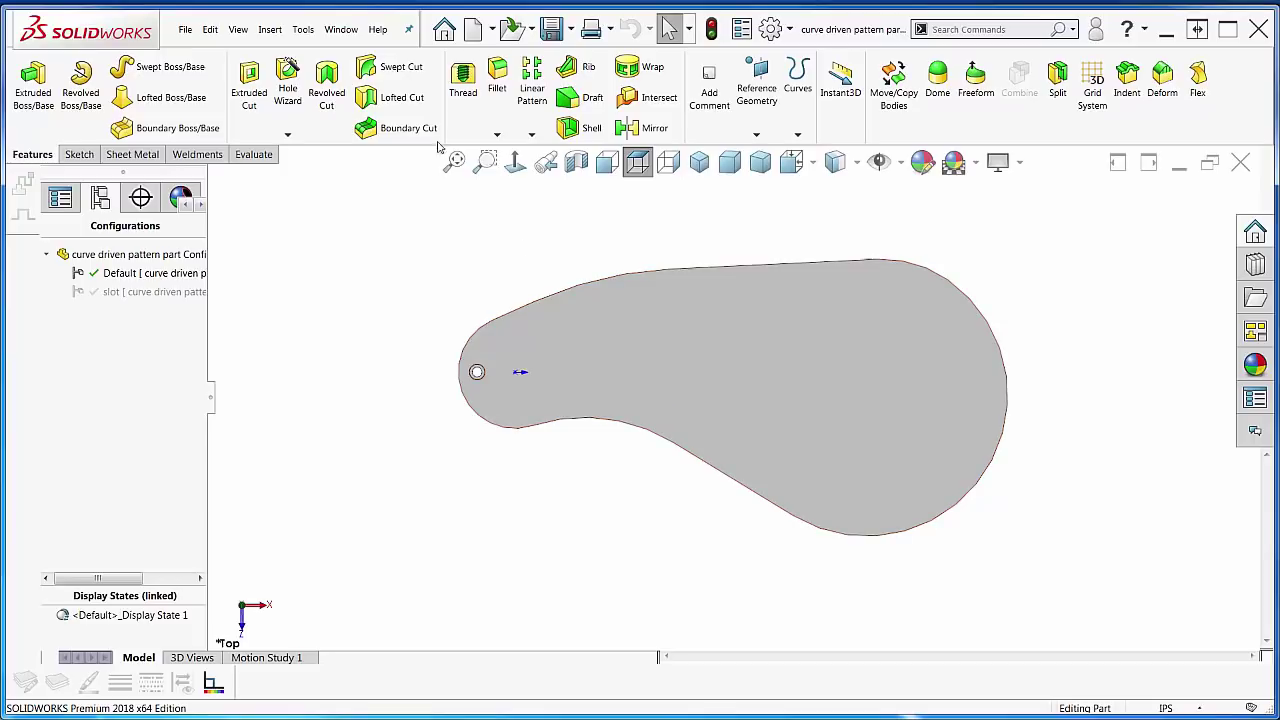
Step: Try to join all tangent edges of the plate's outline into a Composite Curve
left_click(274, 30)
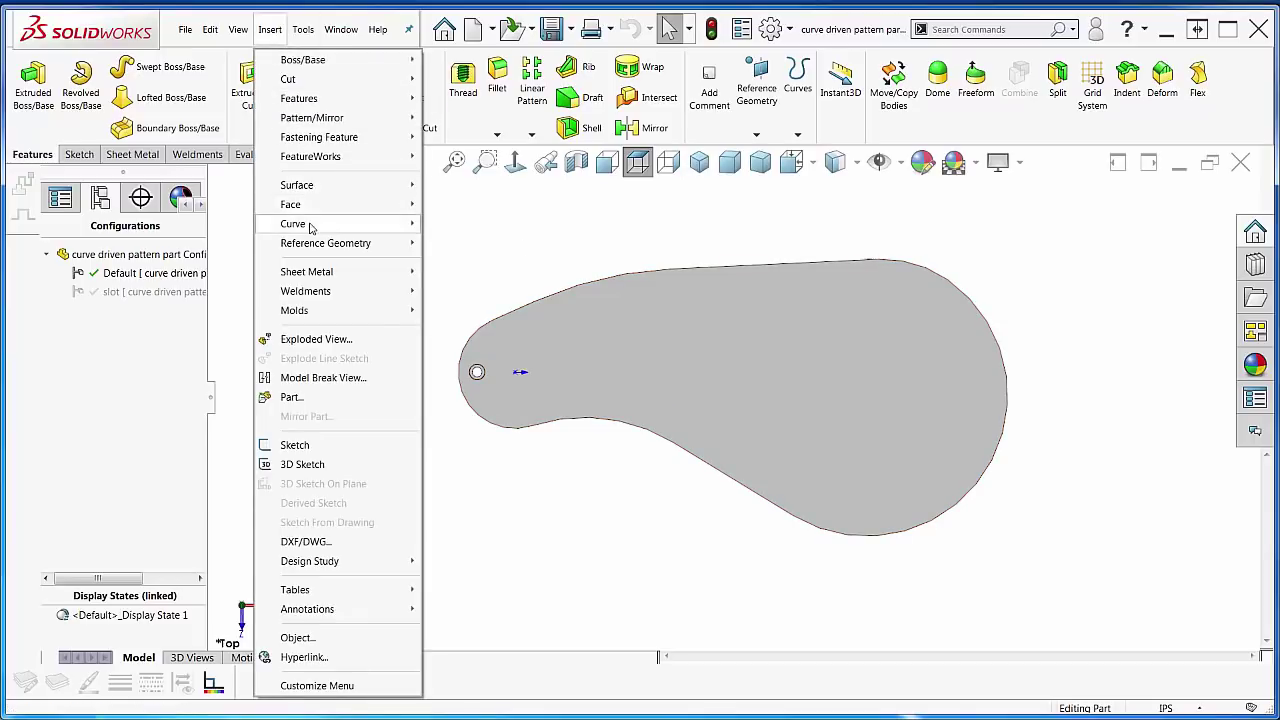
left_click(471, 271)
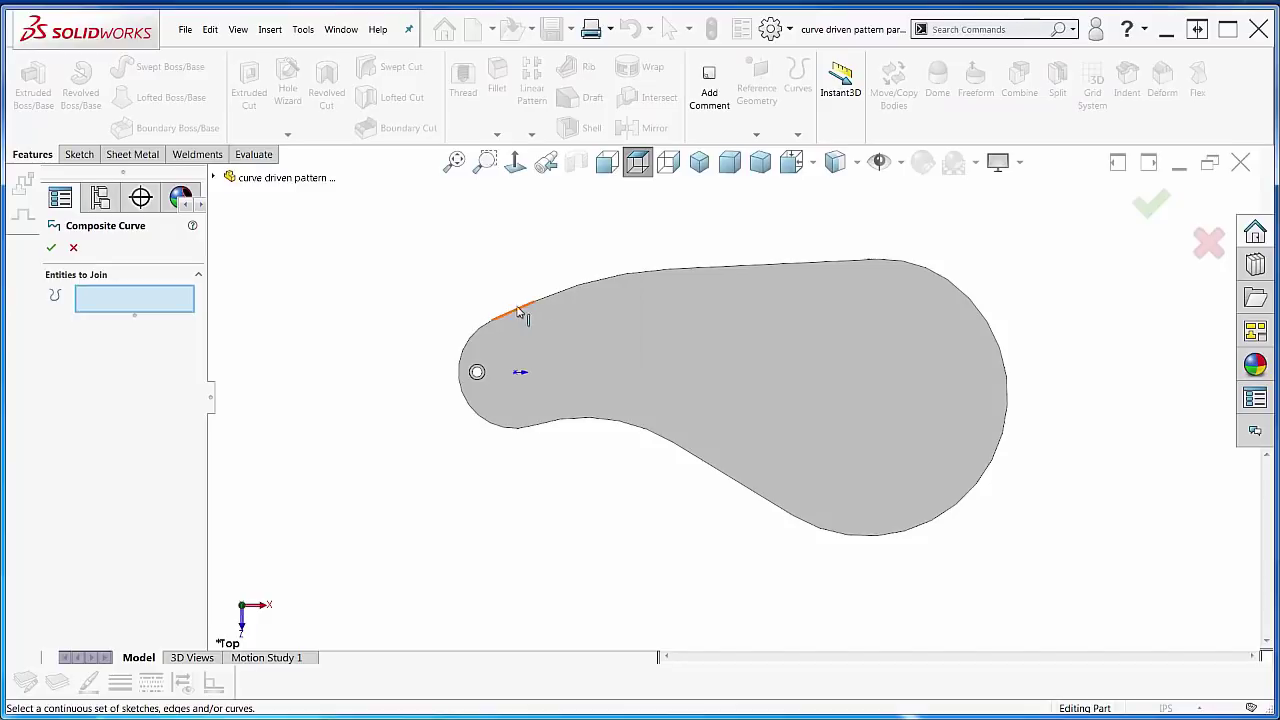
right_click(578, 290)
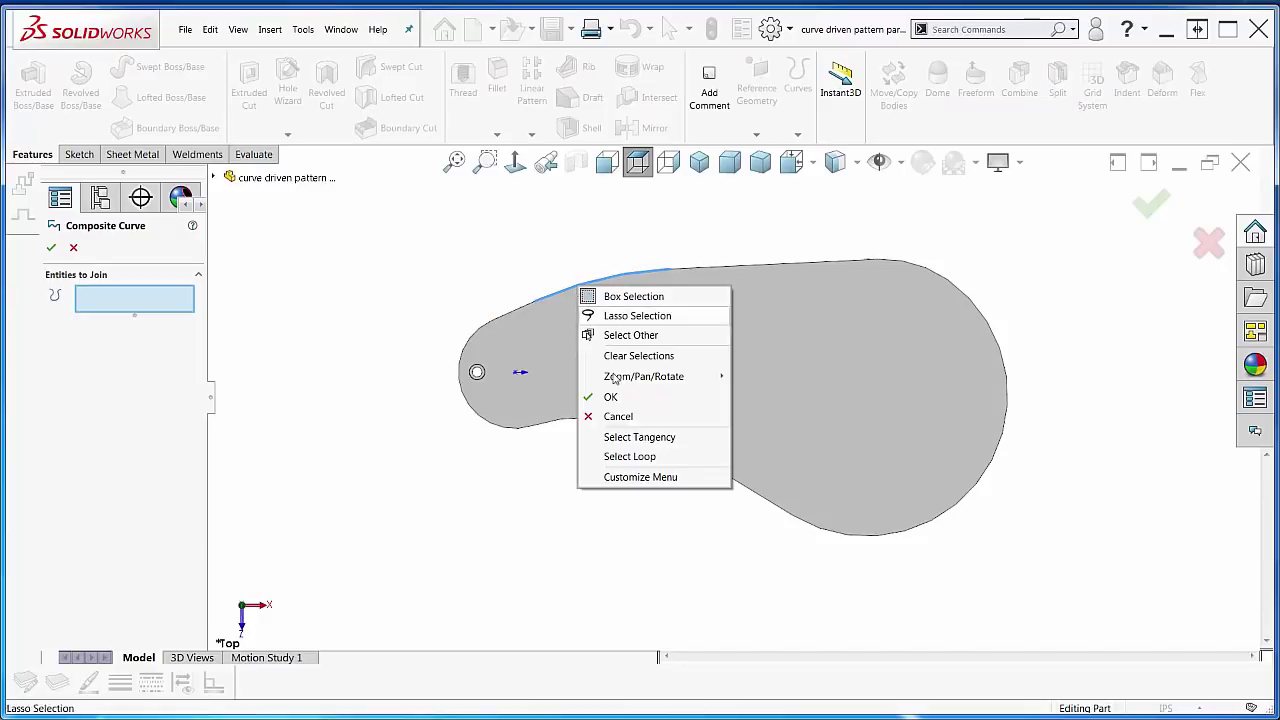
left_click(633, 438)
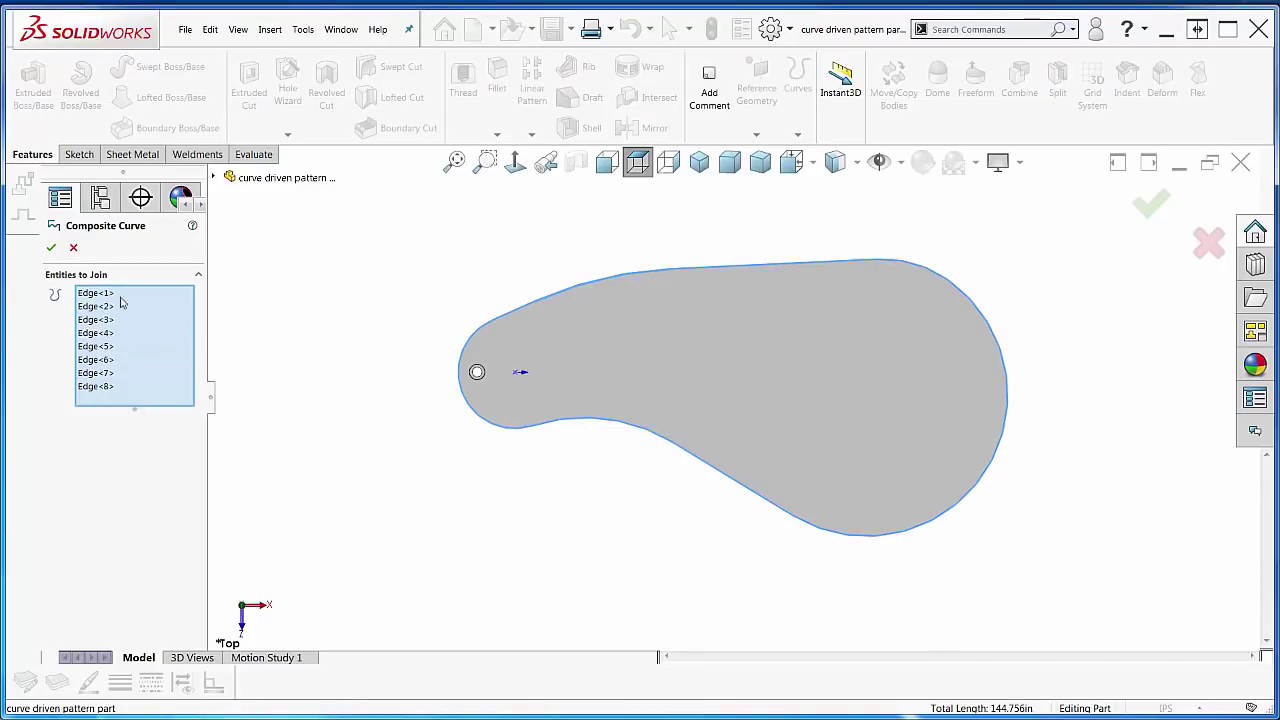
left_click(75, 247)
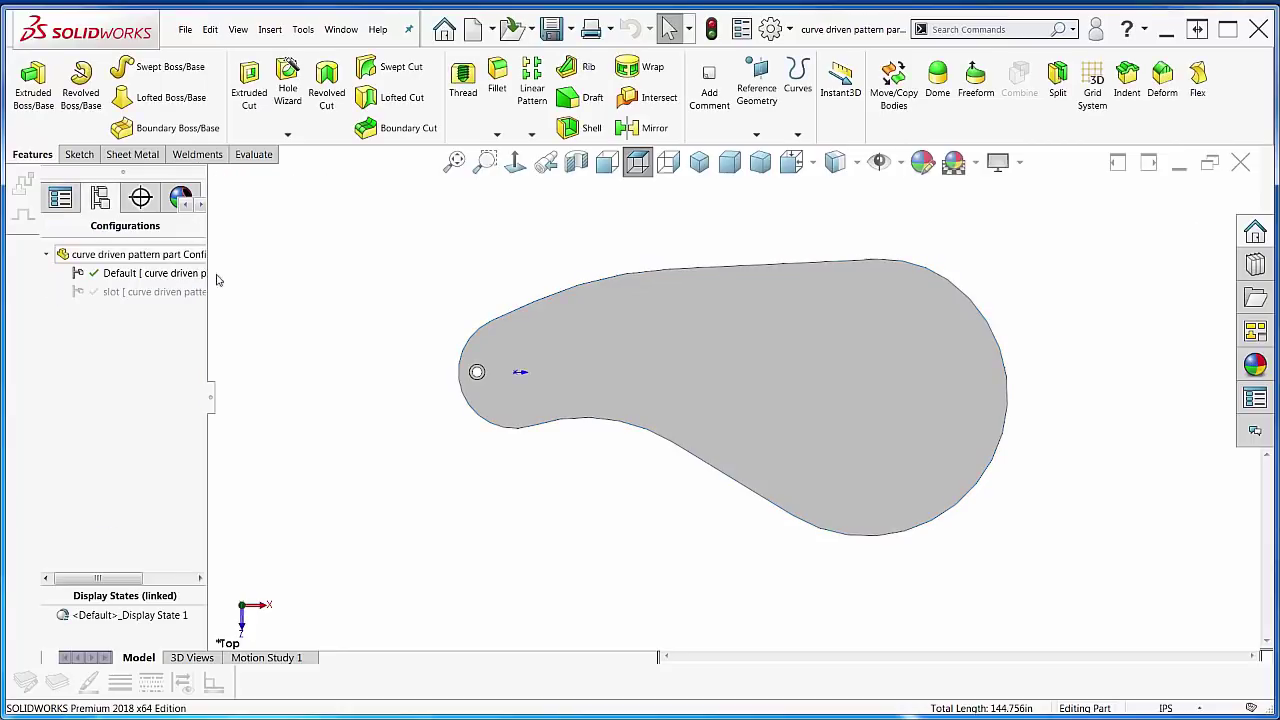
Step: Edit the plate's base sketch, fit a constrained spline to the whole outline without deleting its geometry, and rebuild, ignoring the hole feature's error
left_click(645, 372)
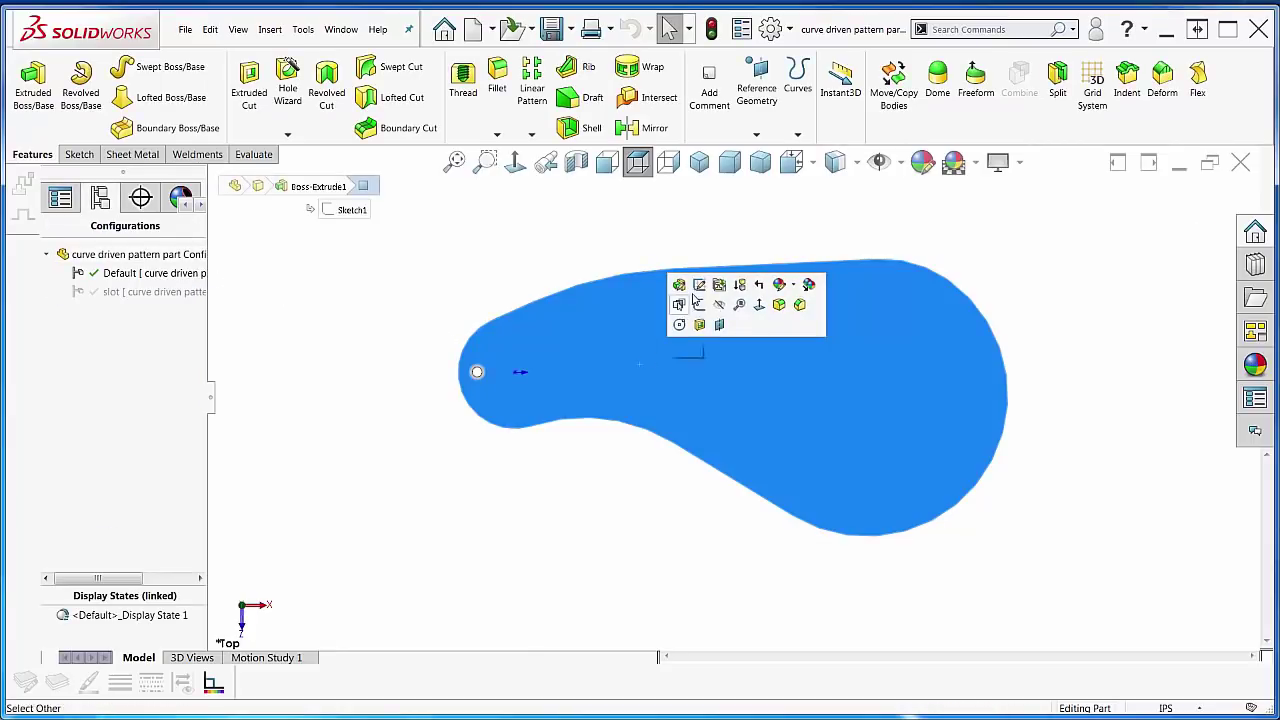
left_click(700, 286)
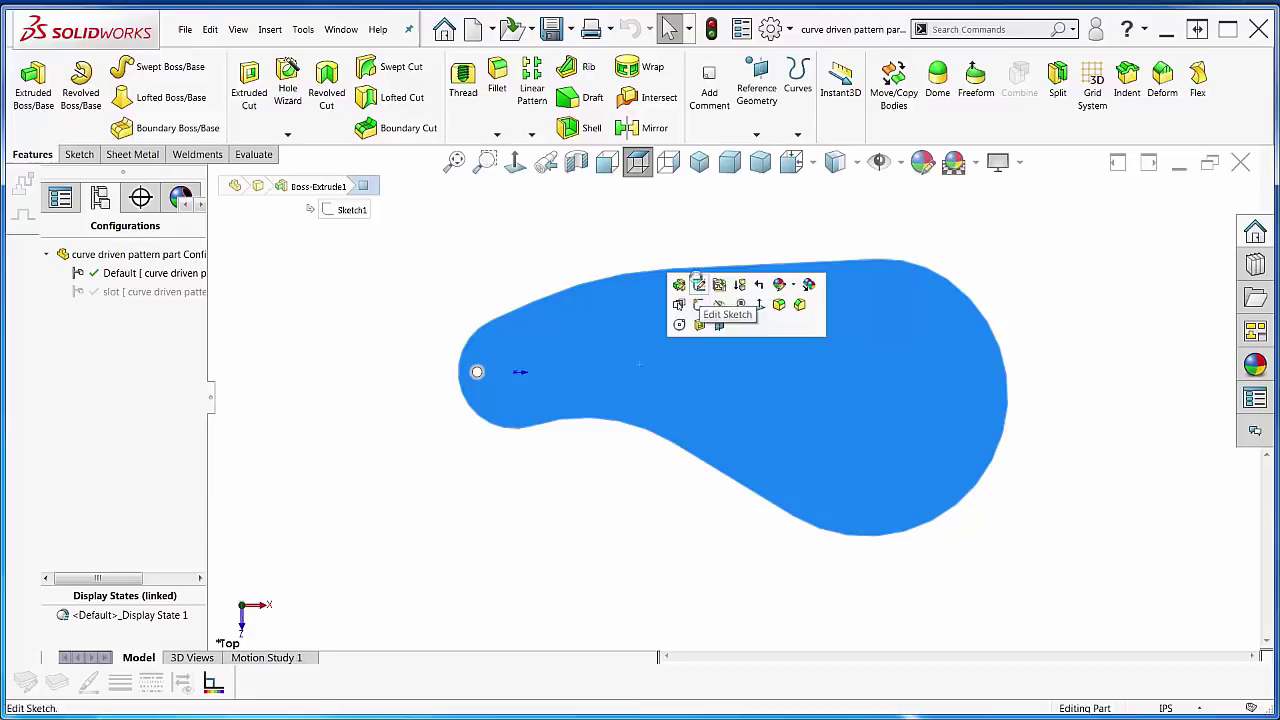
mouse_move(387, 221)
left_mouse_down()
mouse_move(1134, 502)
mouse_move(1144, 648)
left_mouse_up()
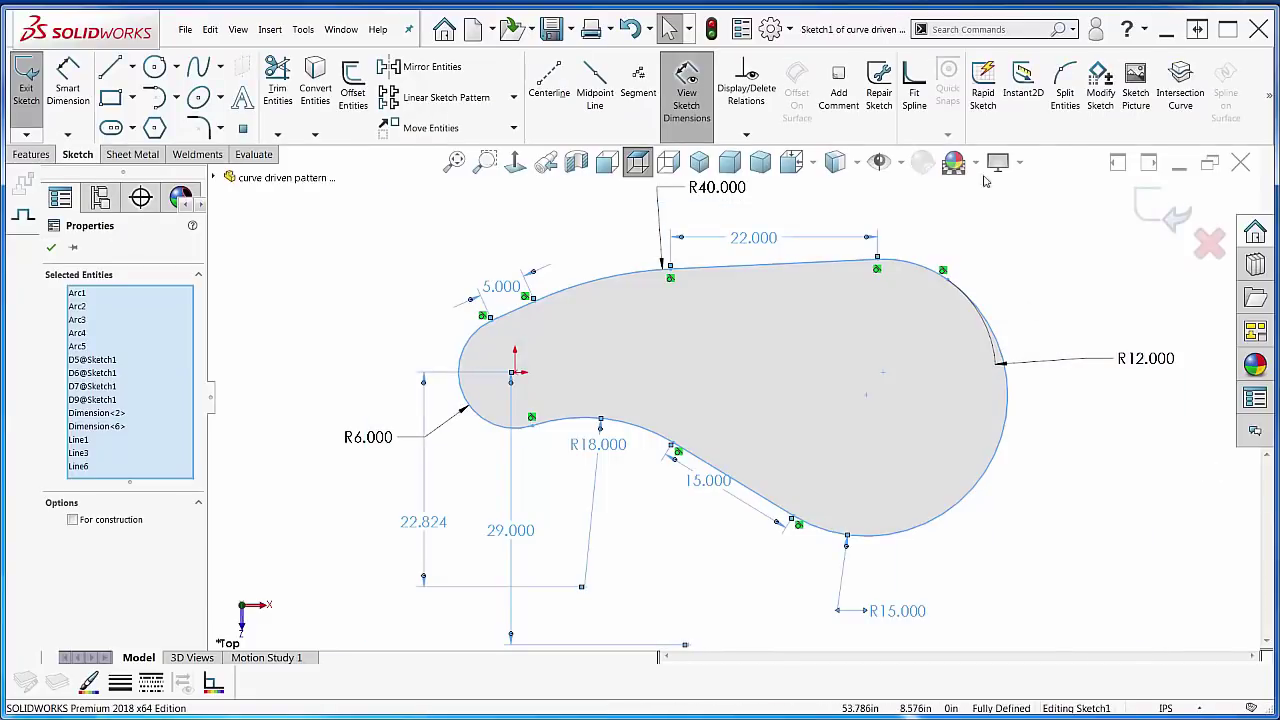
left_click(913, 95)
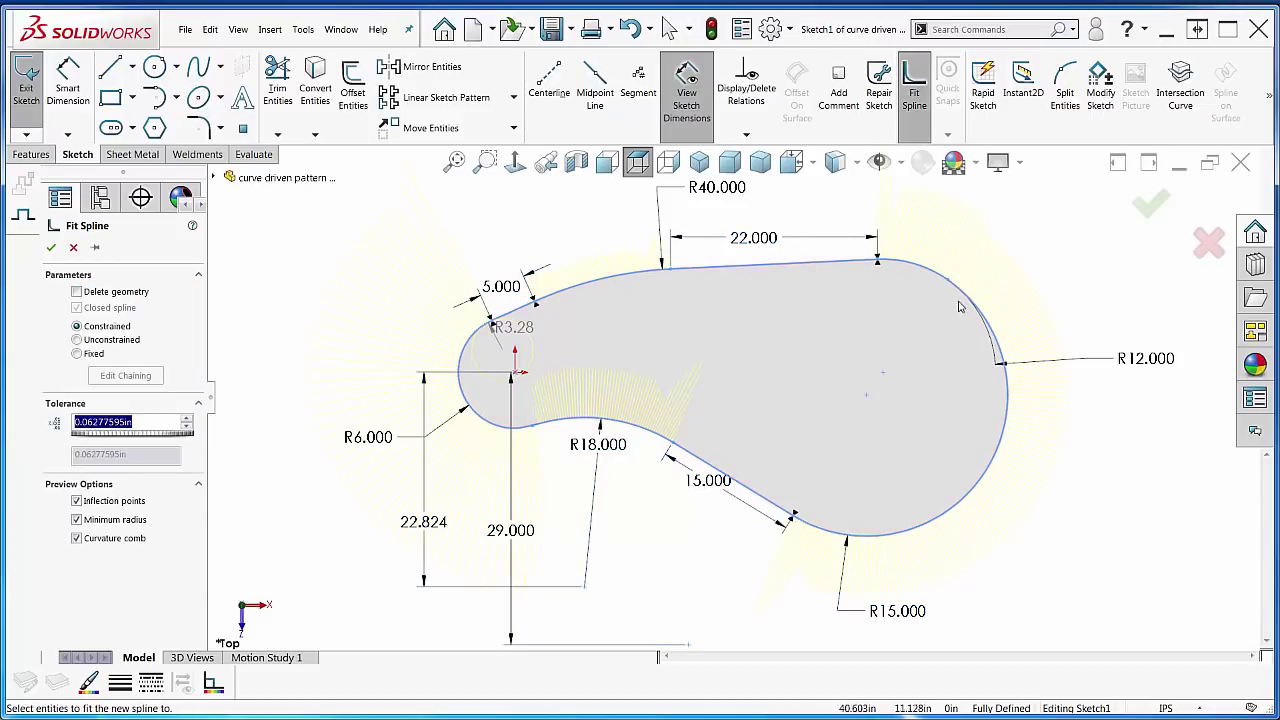
left_click(1155, 207)
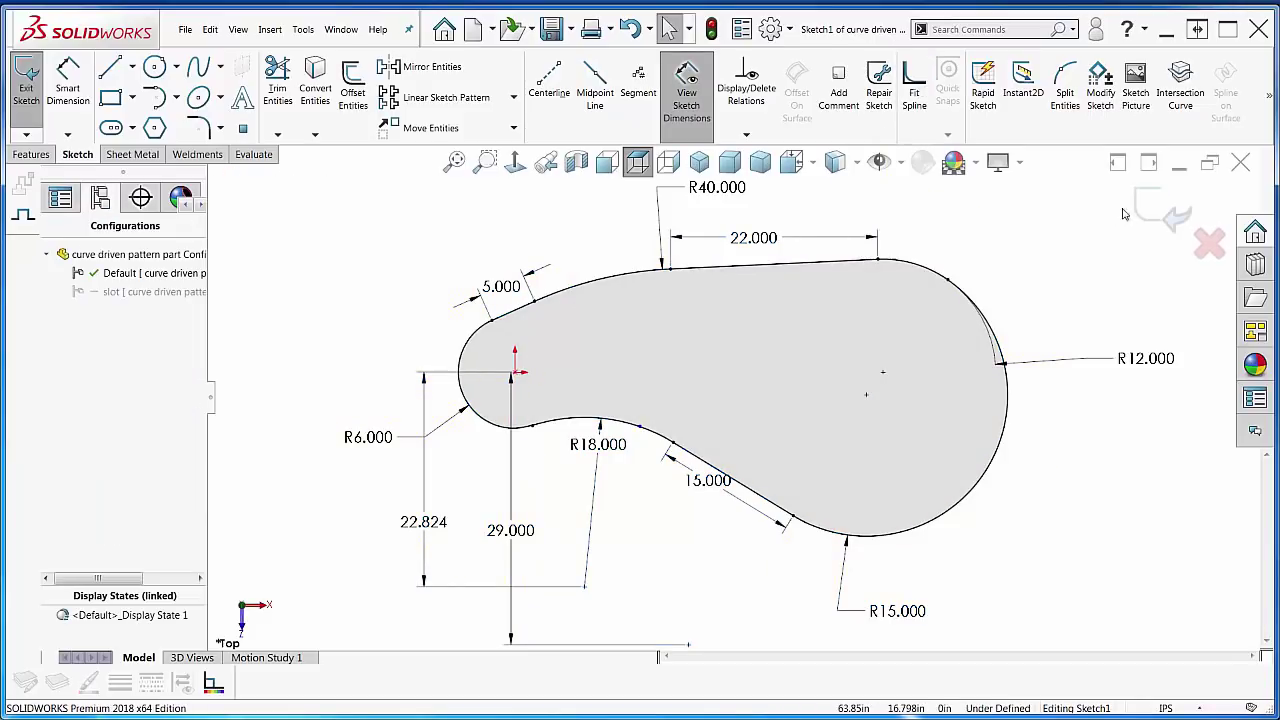
left_click(1155, 207)
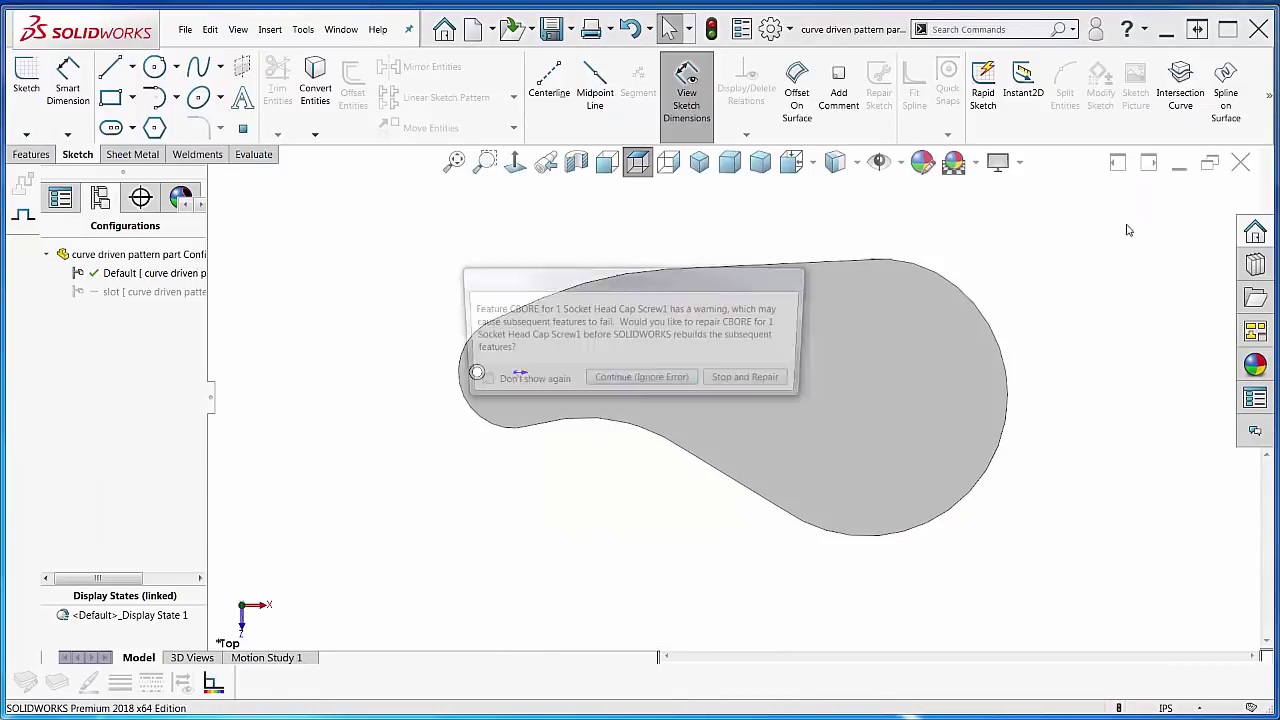
left_click(651, 383)
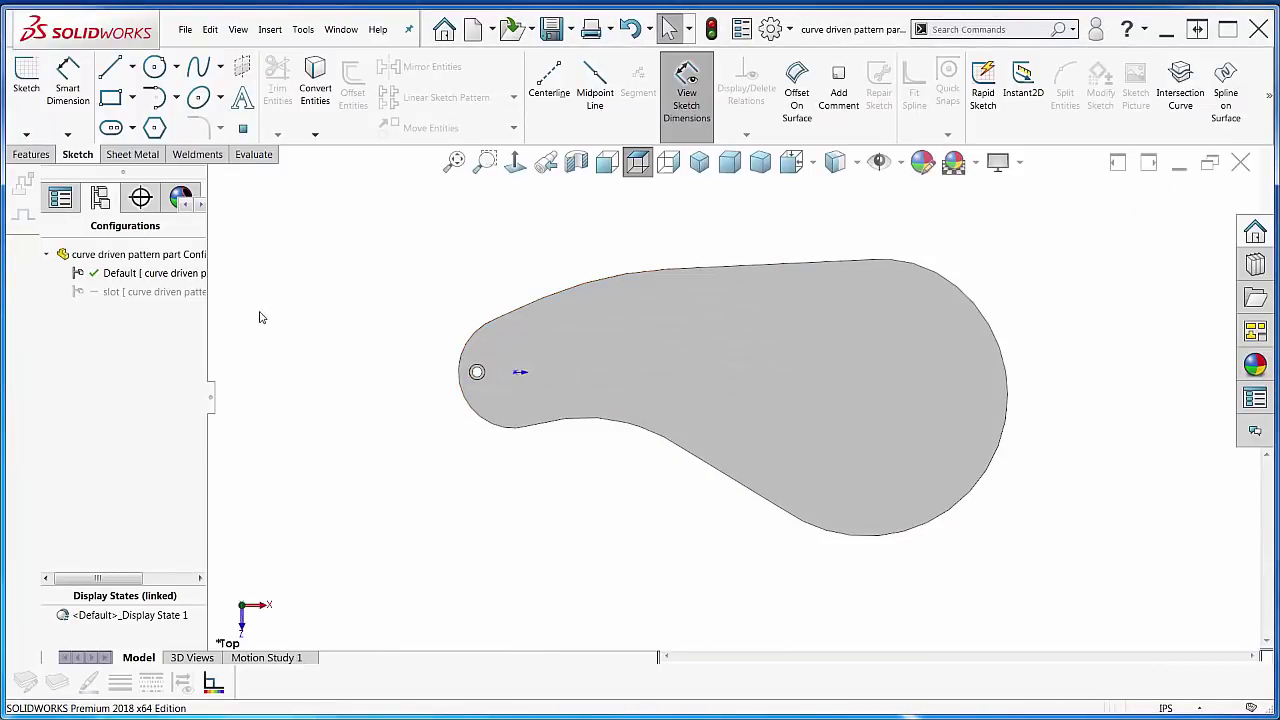
Step: Set up a Curve Driven Pattern of the counterbored hole along the plate's full outline edge, with 36 equally spaced instances
left_click(31, 154)
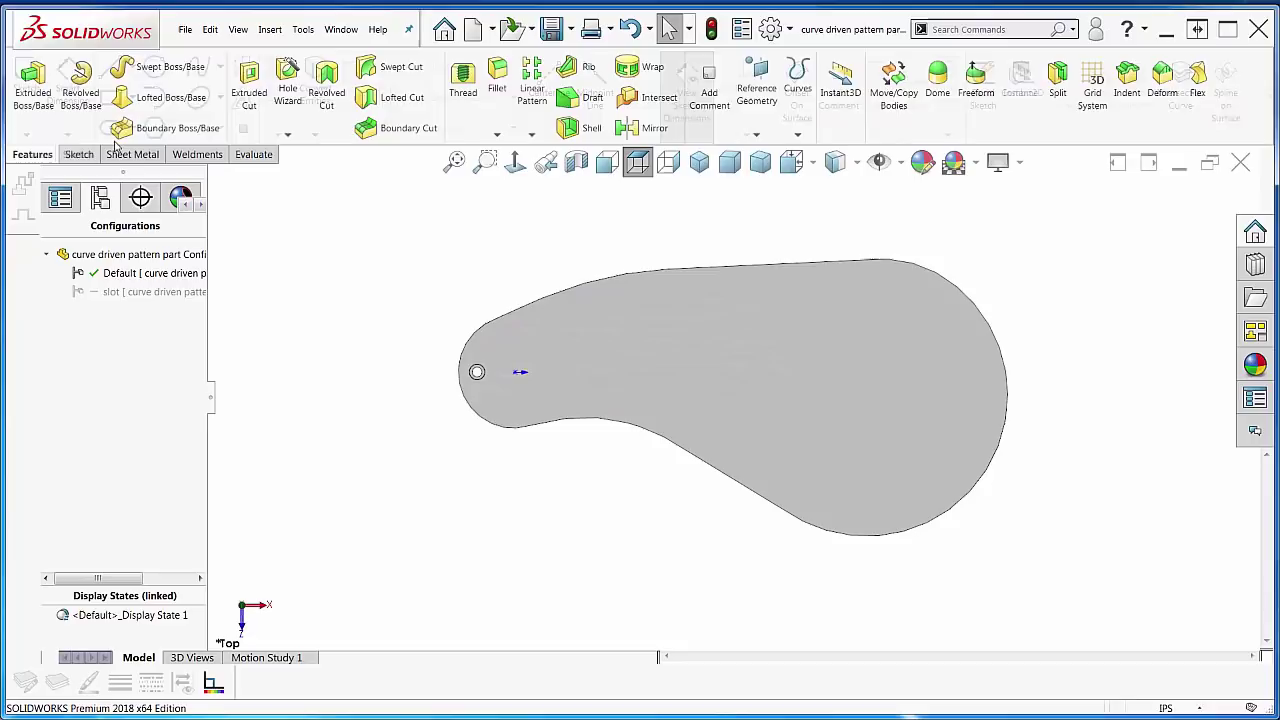
left_click(531, 134)
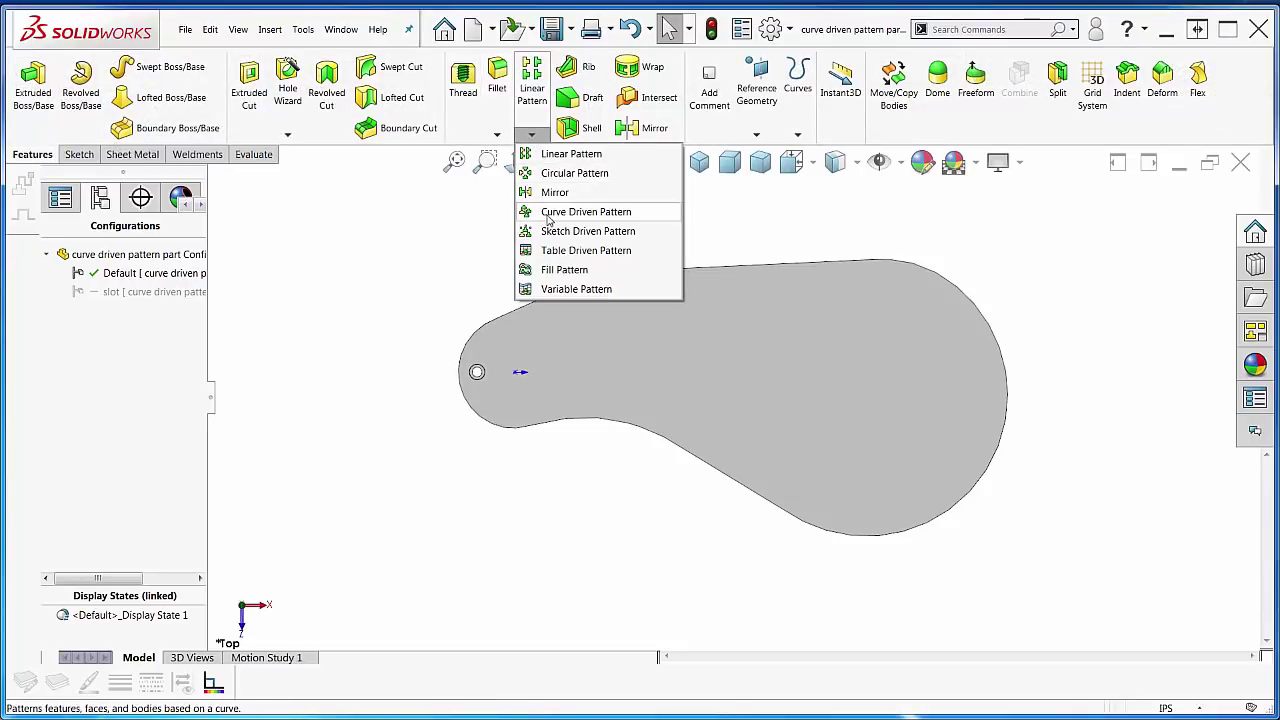
left_click(585, 212)
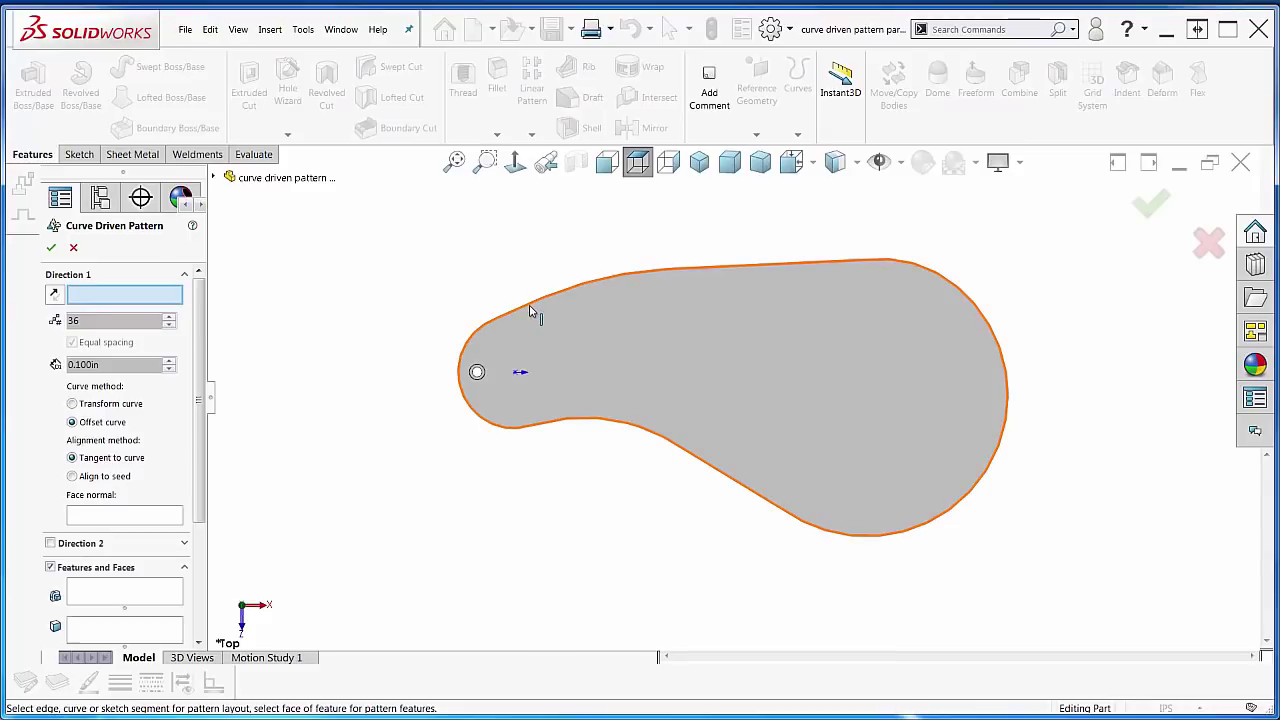
left_click(530, 311)
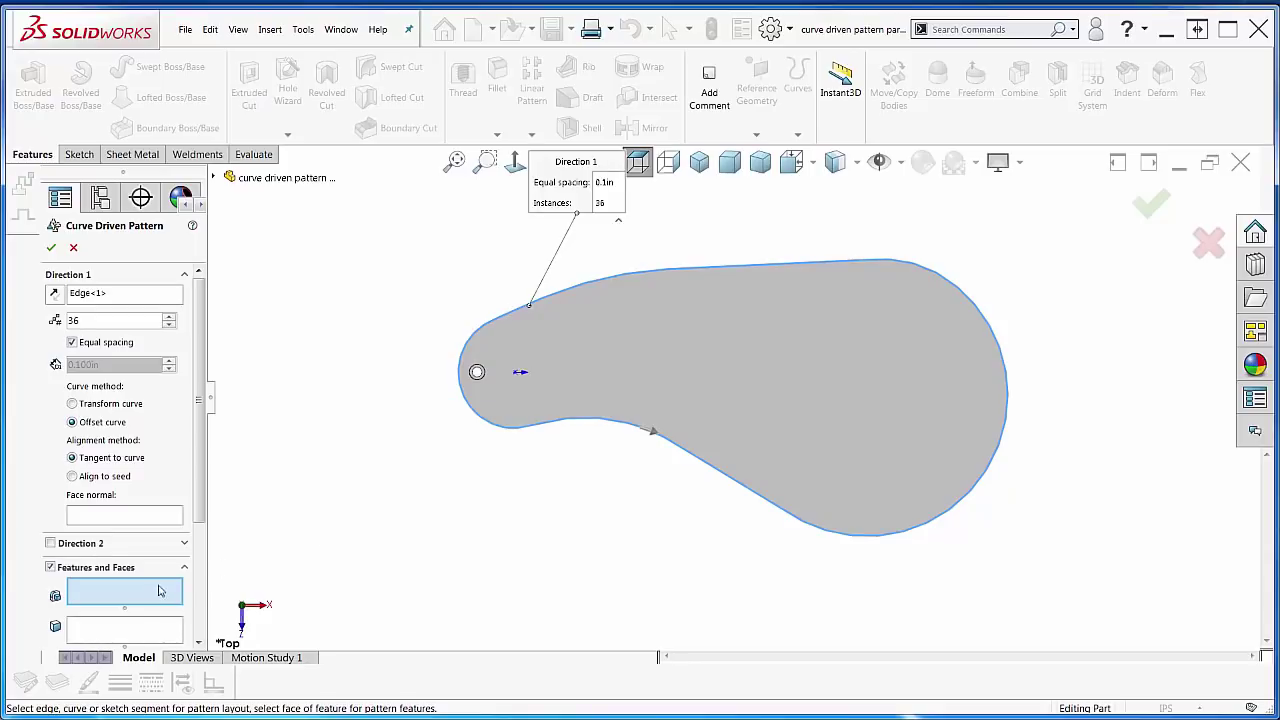
scroll(486, 391, "down", 5)
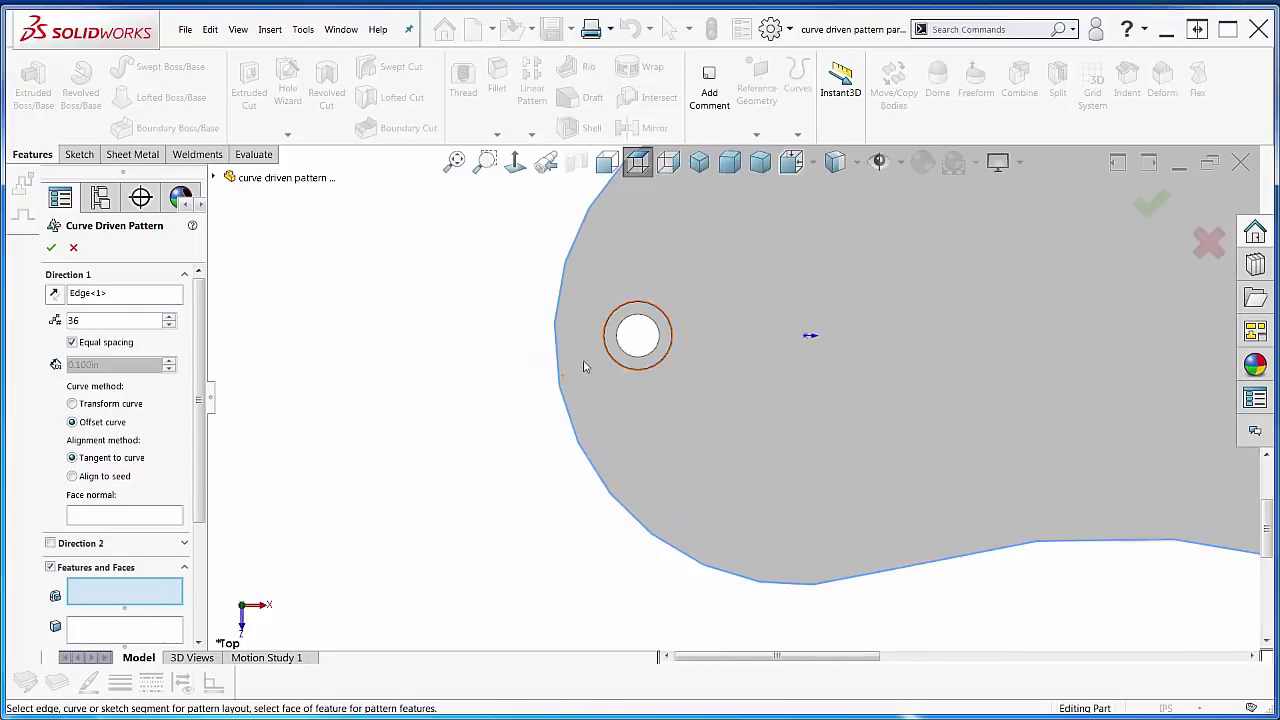
left_click(666, 360)
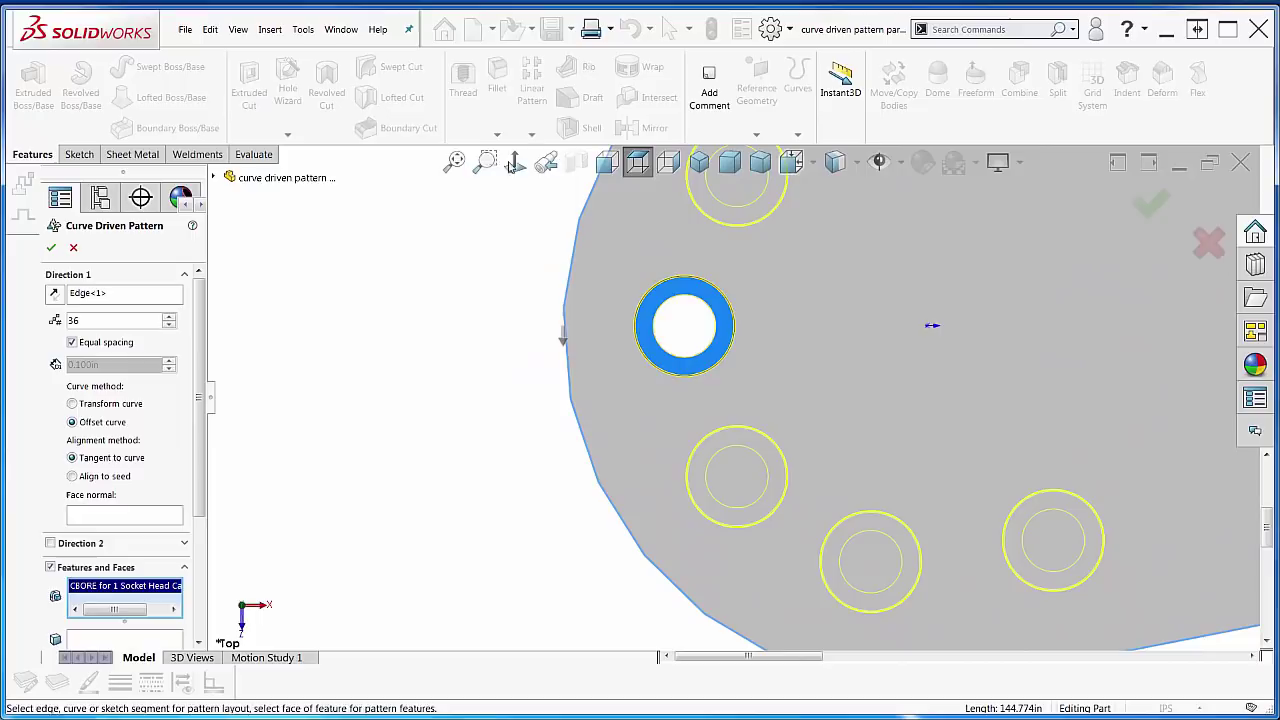
left_click(455, 161)
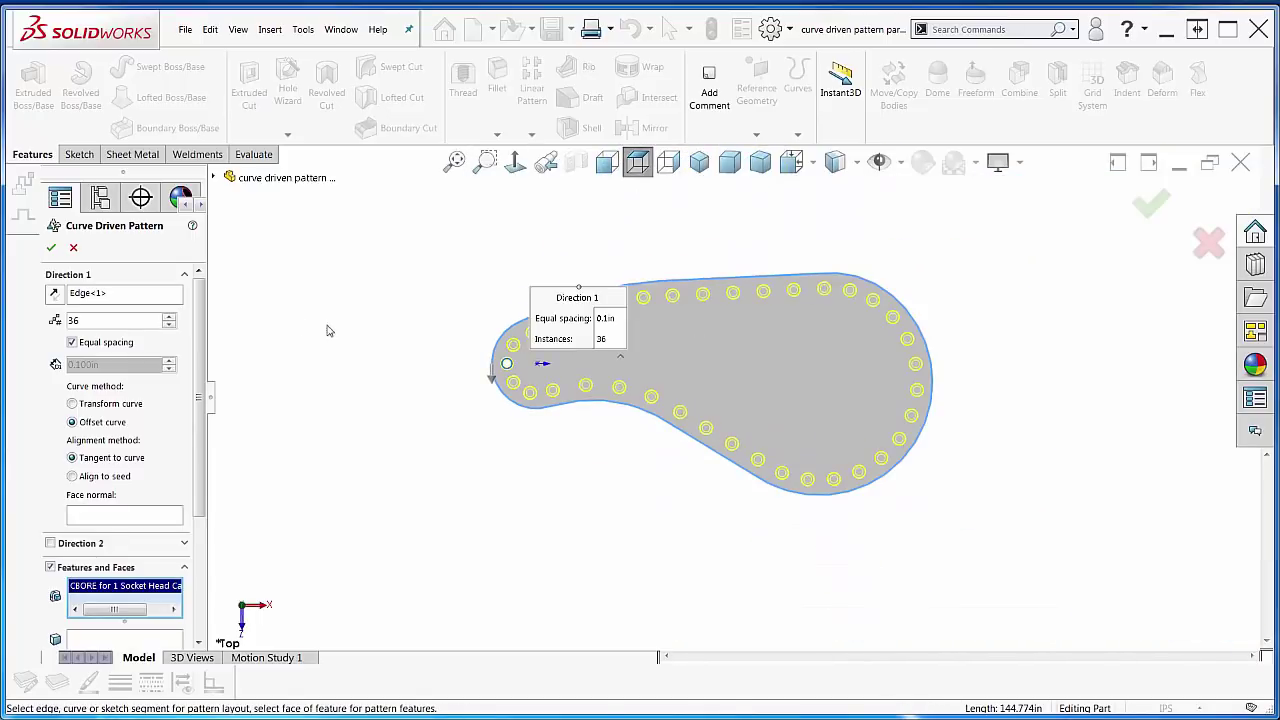
left_click_drag(532, 297, 404, 252)
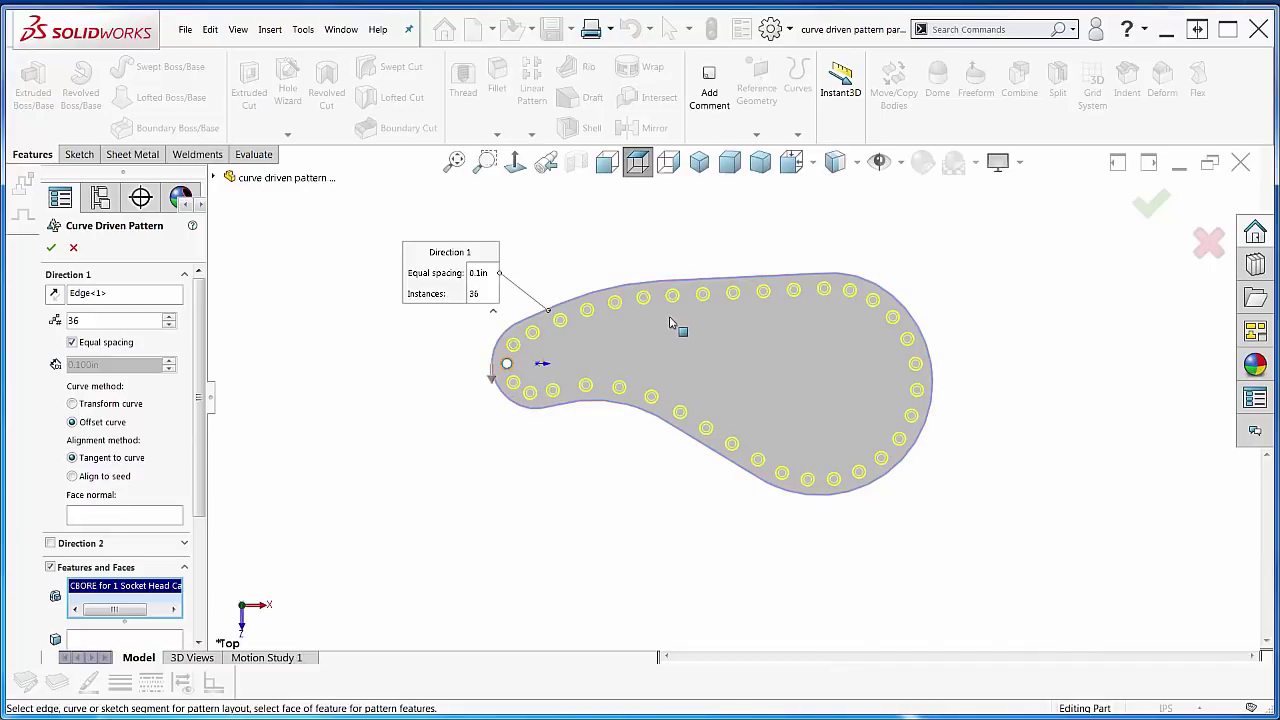
Step: Reverse the hole pattern's direction, compare the Transform curve method, return to Offset curve, and accept the pattern
left_click(55, 293)
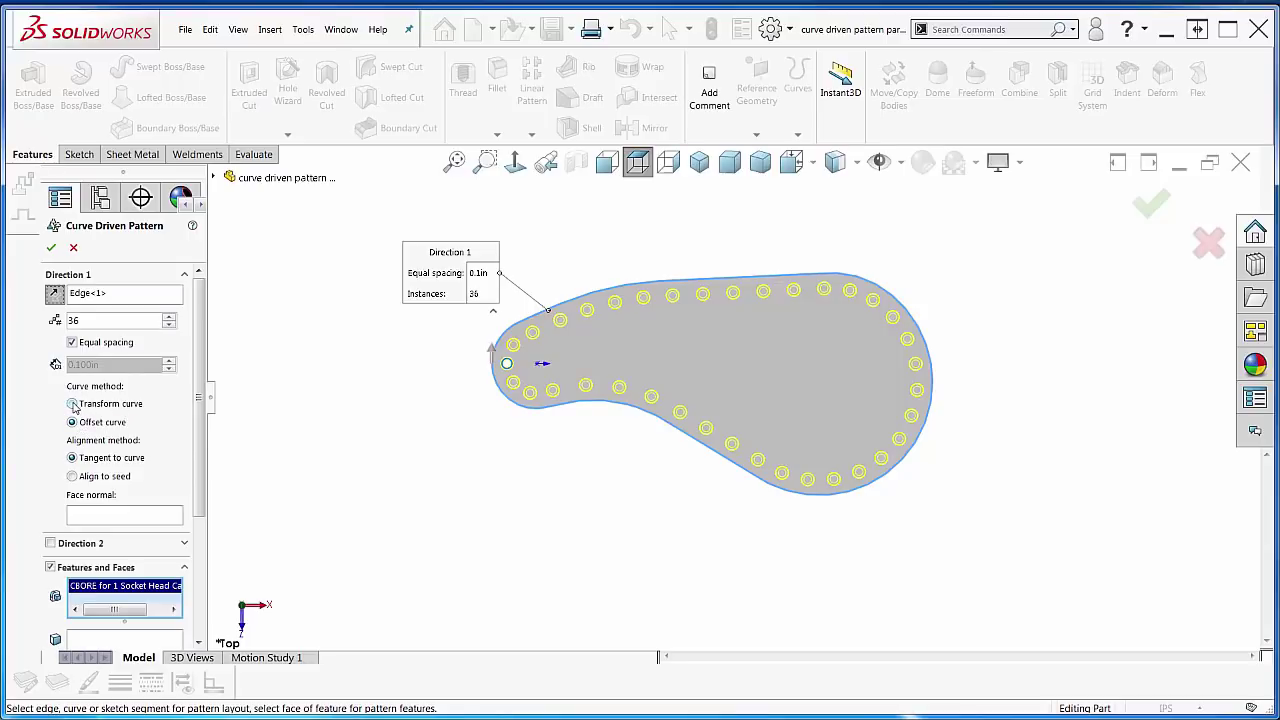
left_click(72, 404)
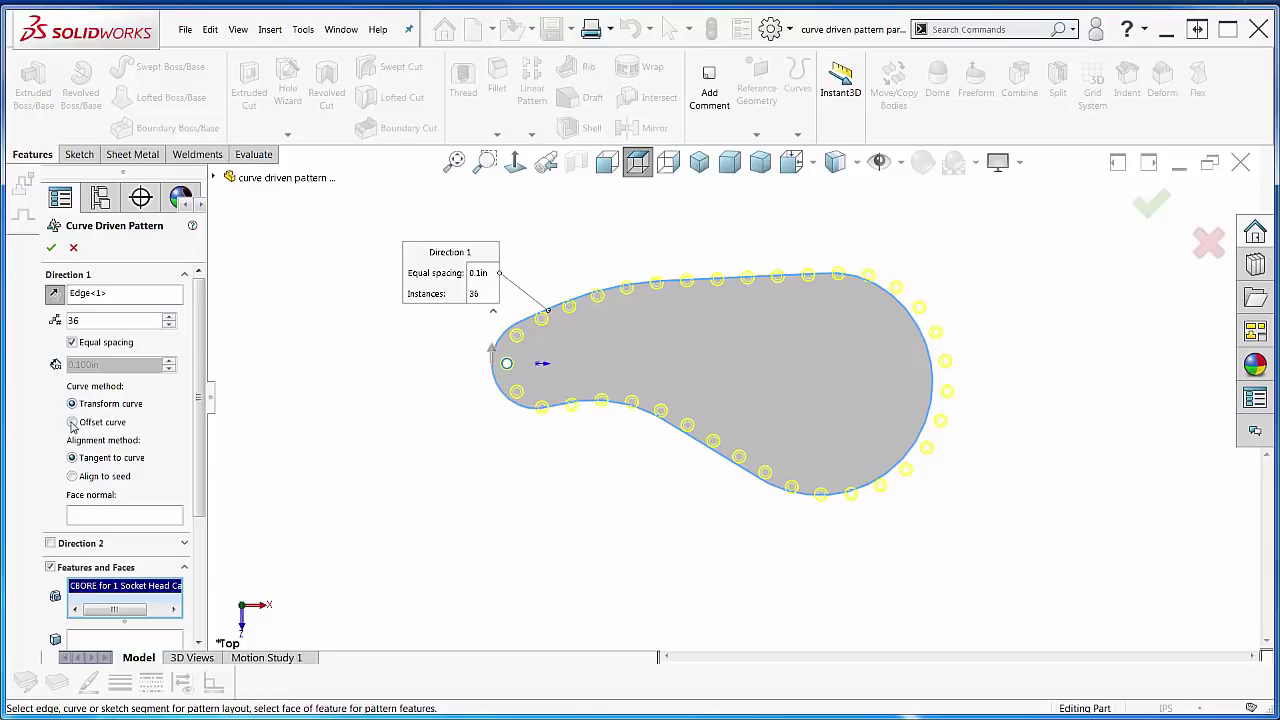
left_click(72, 423)
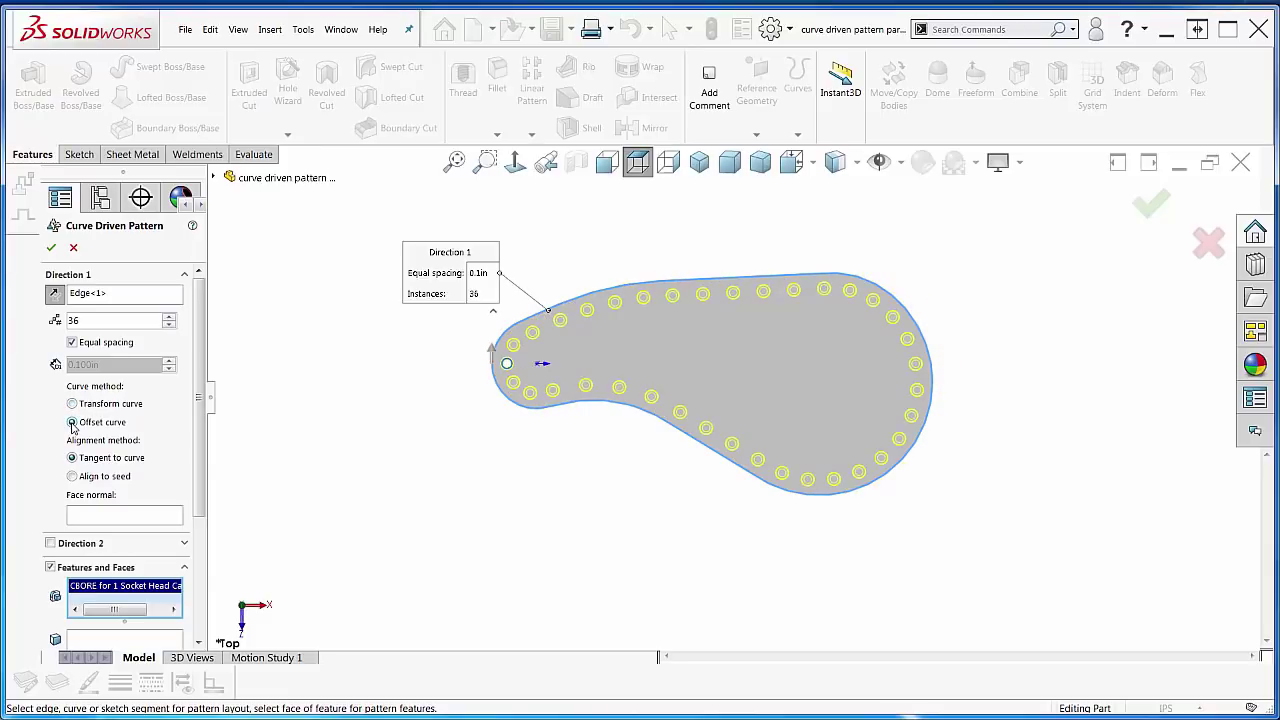
left_click(51, 247)
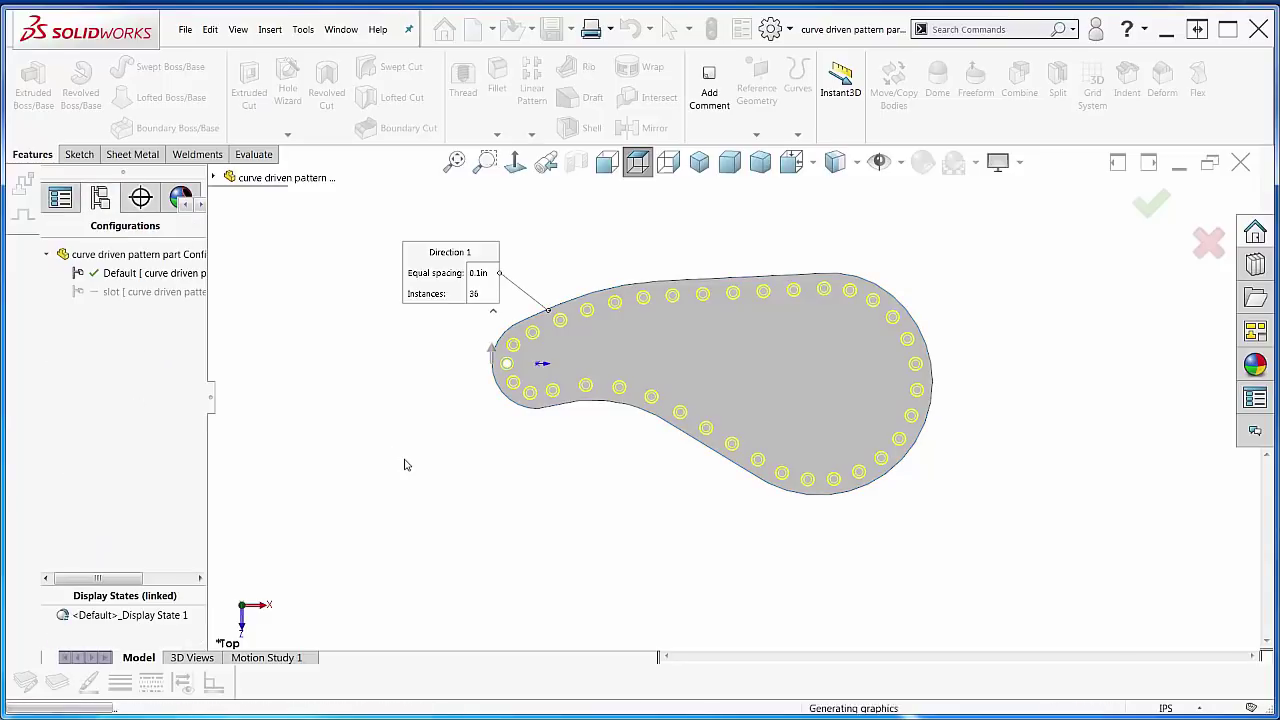
Step: Activate the slot configuration and set up a Curve Driven Pattern of Cut-Extrude1 along the outline edge, with 36 equally spaced instances
double_click(80, 291)
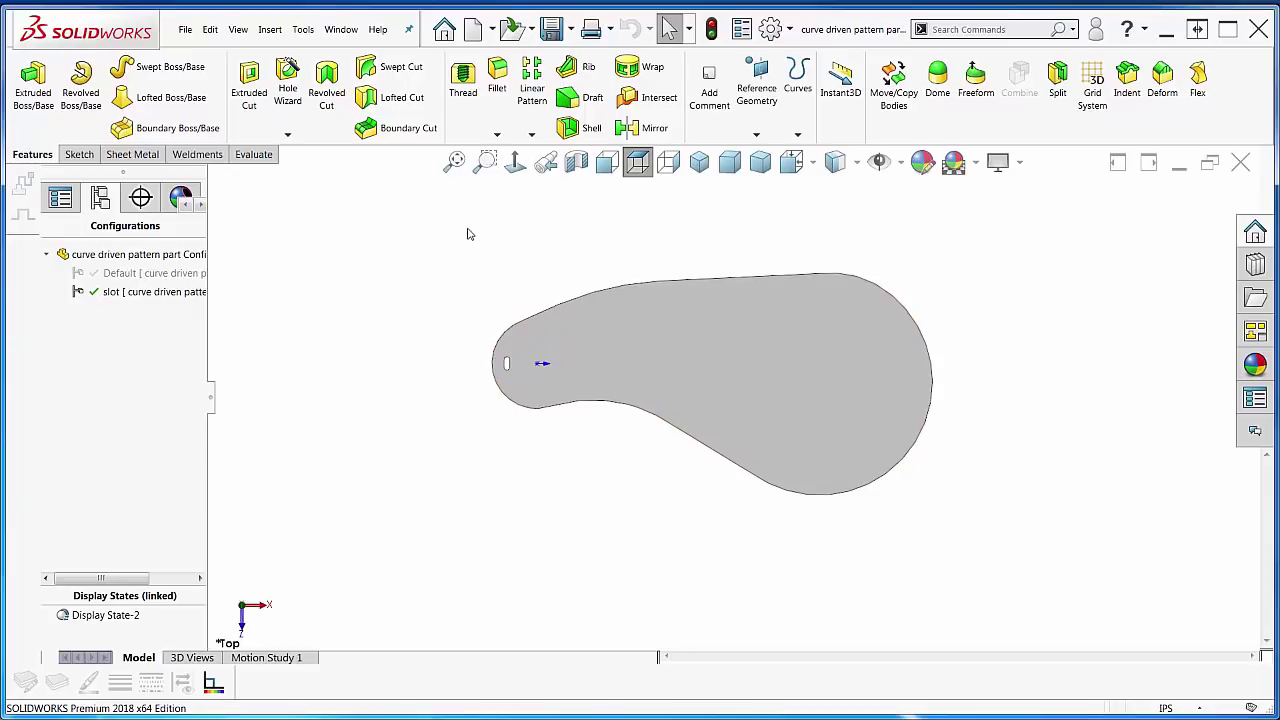
left_click(531, 134)
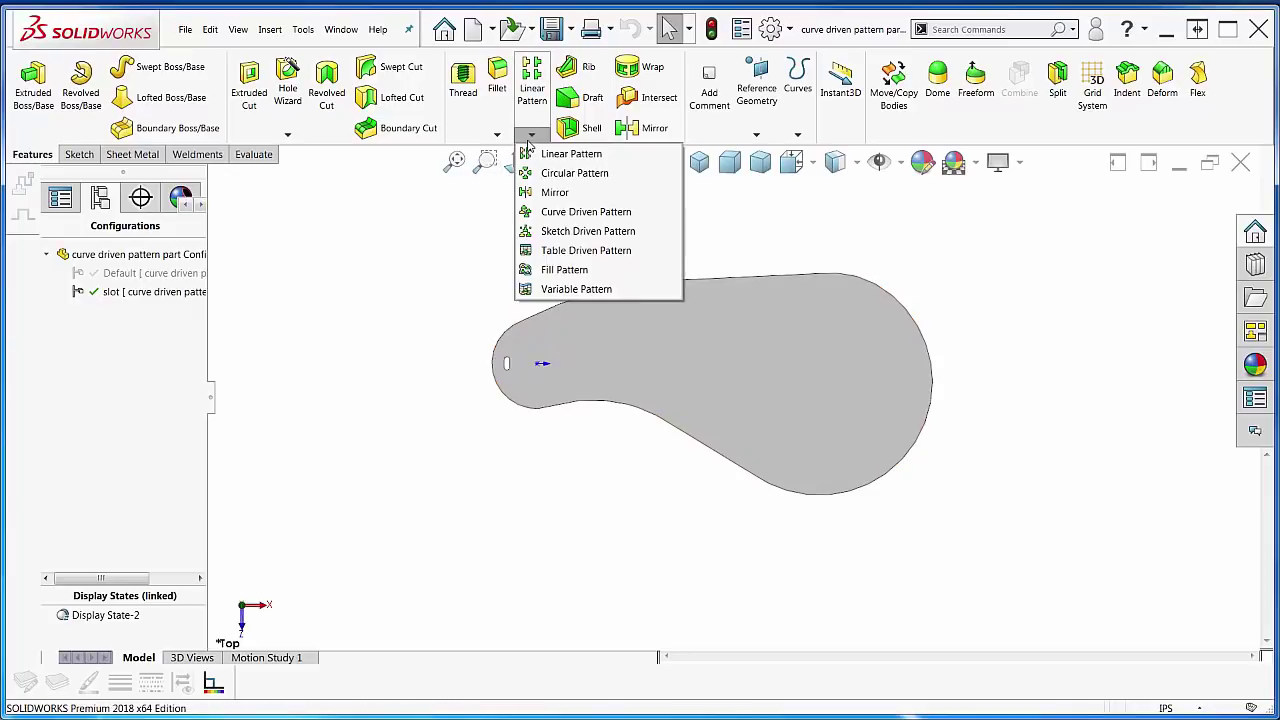
left_click(555, 213)
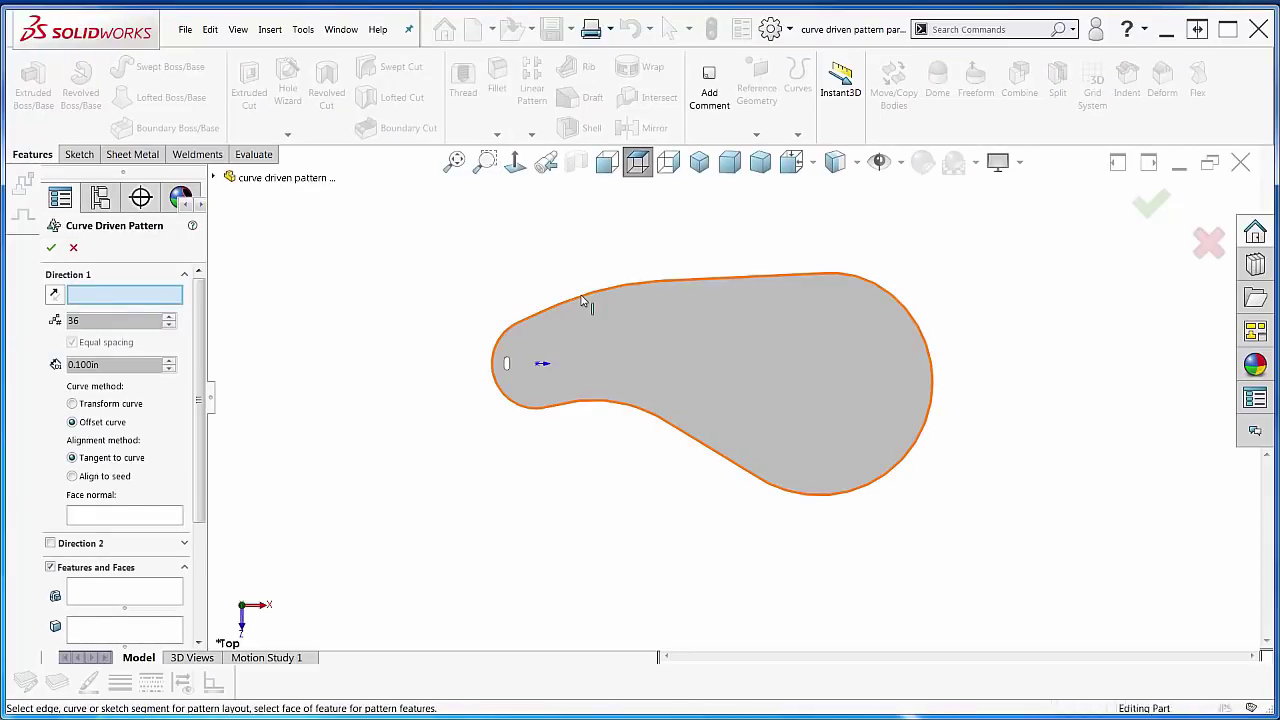
left_click(581, 295)
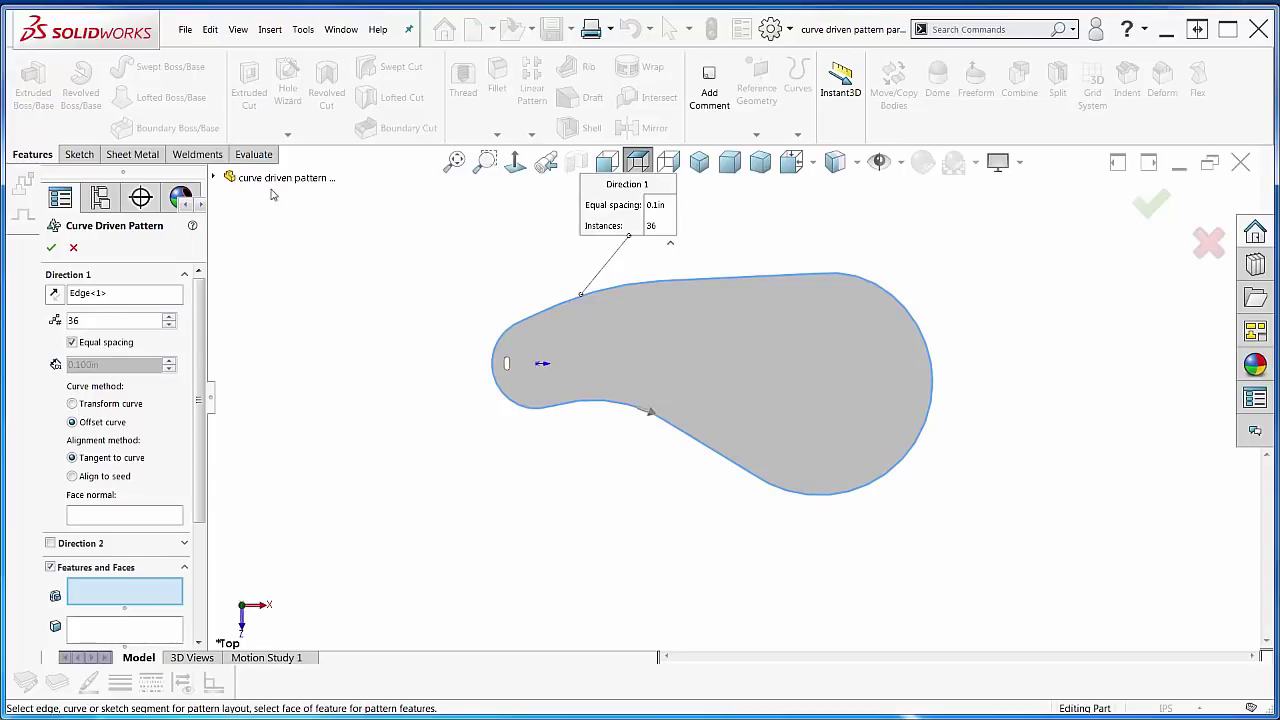
left_click(214, 177)
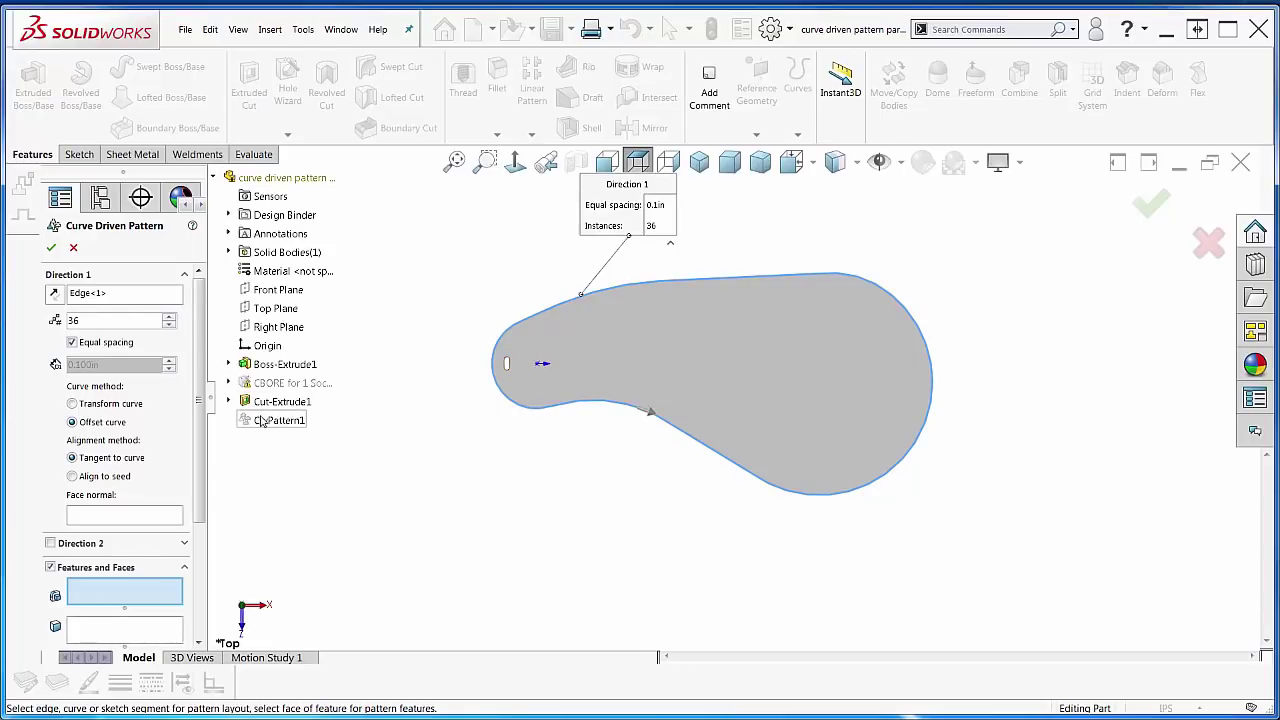
left_click(270, 401)
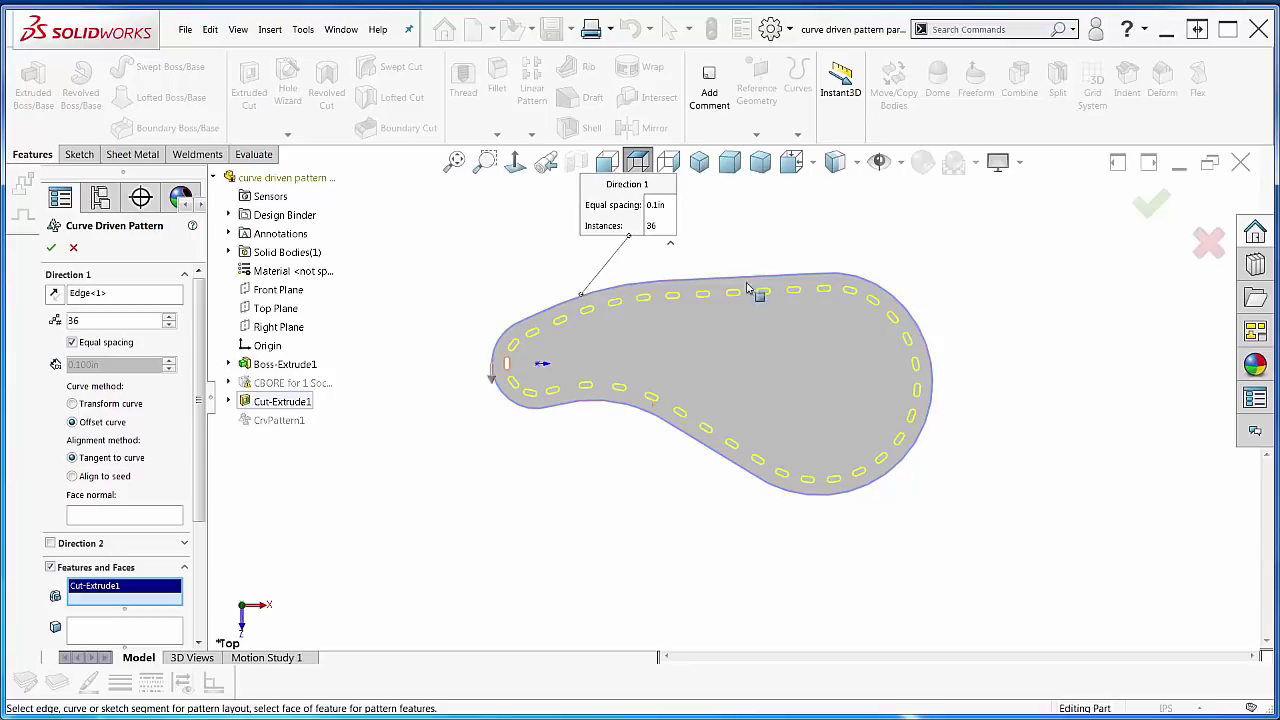
Step: Try the Align to seed alignment method for the slot pattern and inspect the preview of the slots' orientation
scroll(717, 350, "down", 2)
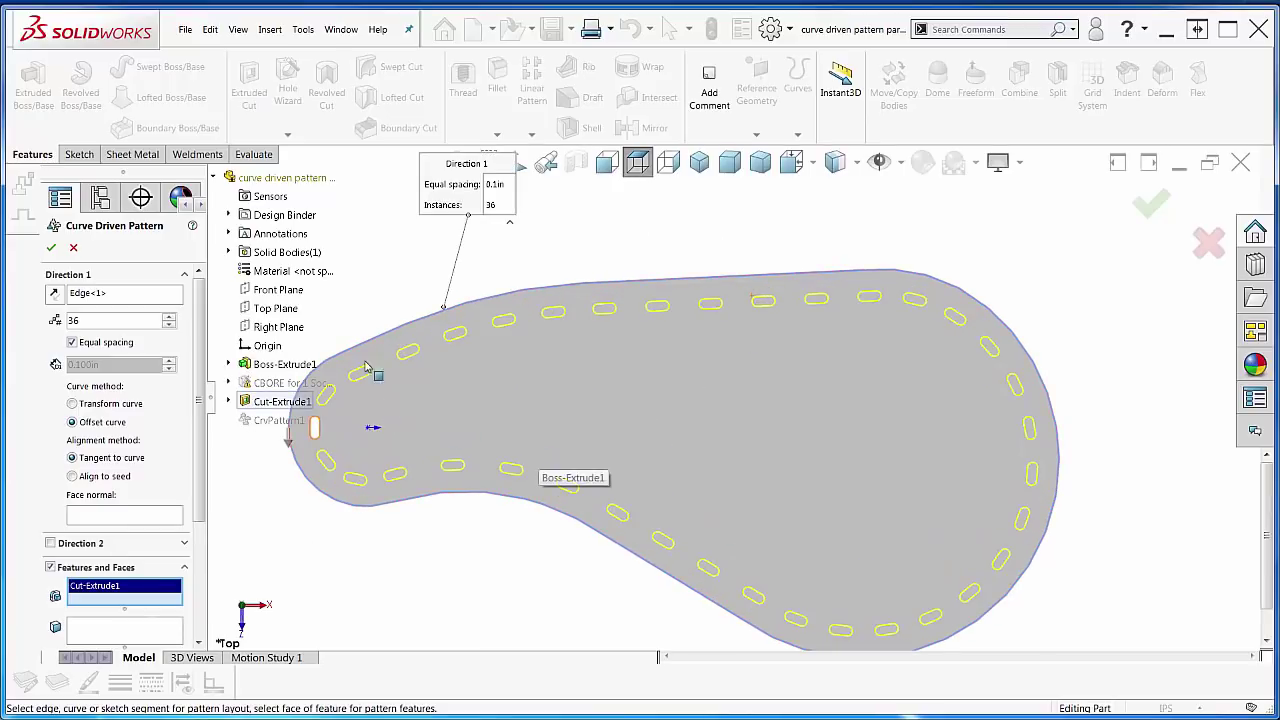
left_click(84, 456)
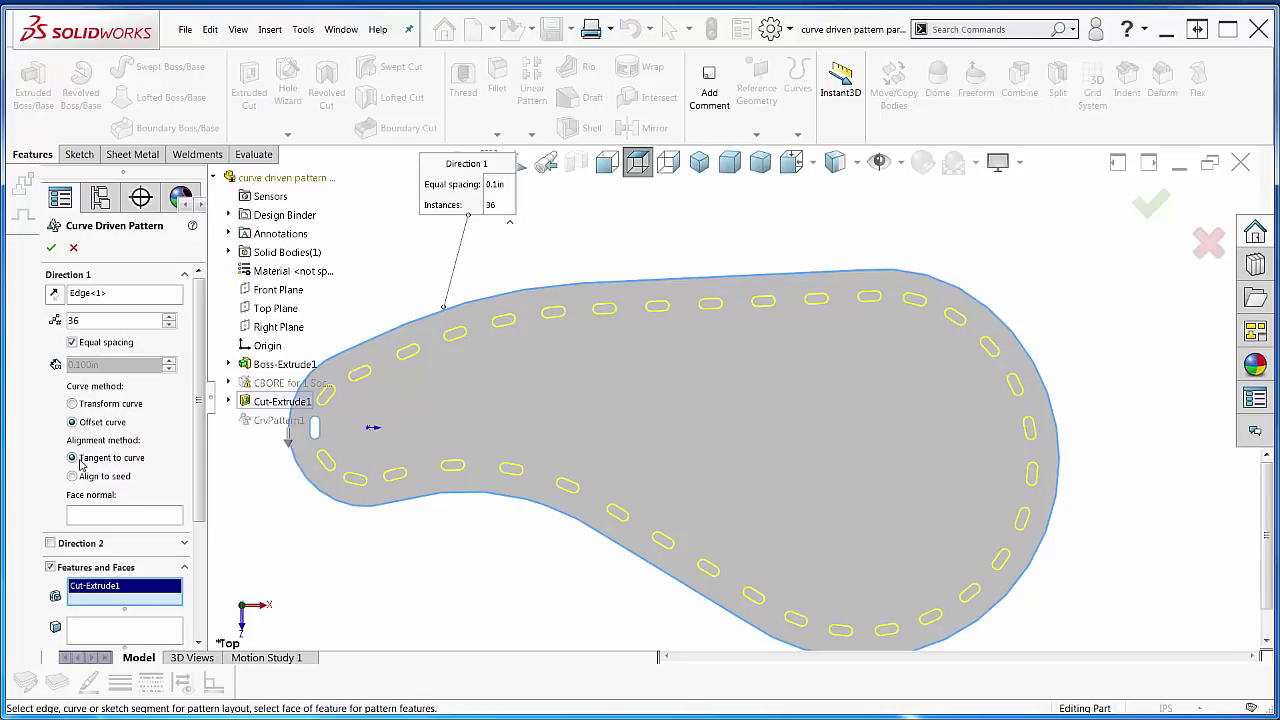
left_click(80, 482)
left_click(74, 477)
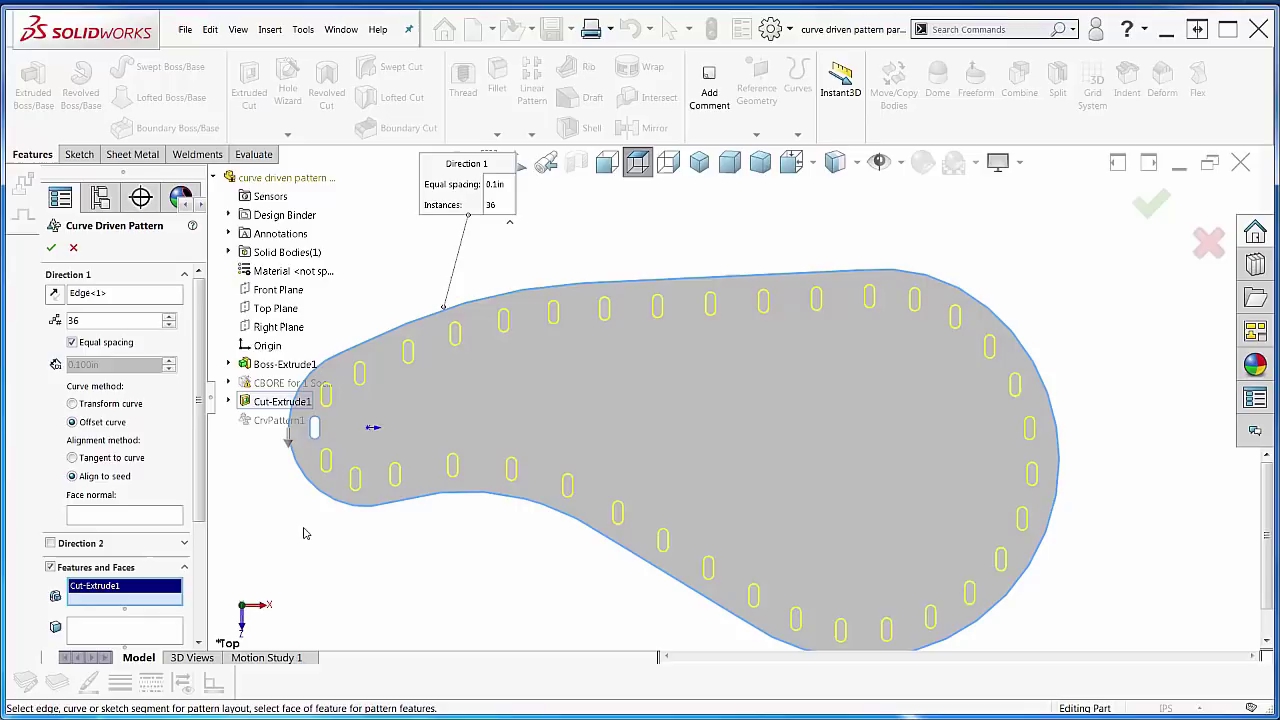
scroll(477, 423, "down", 4)
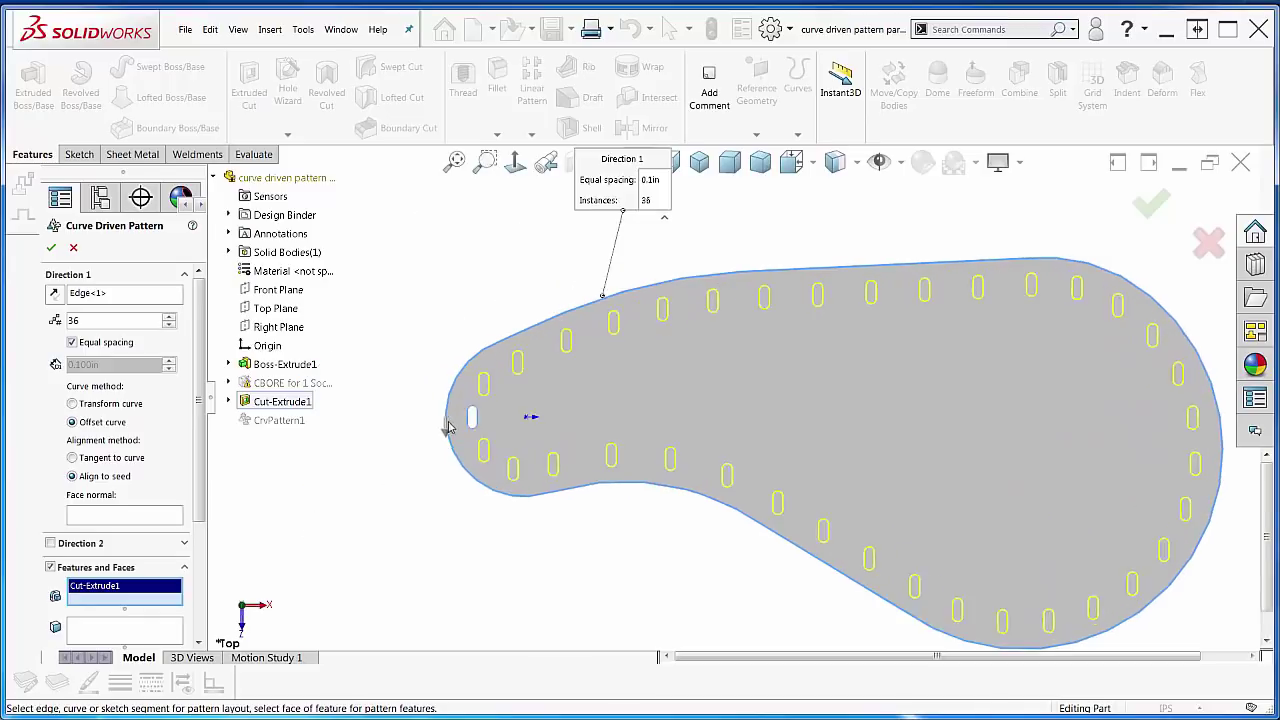
scroll(920, 460, "up", 3)
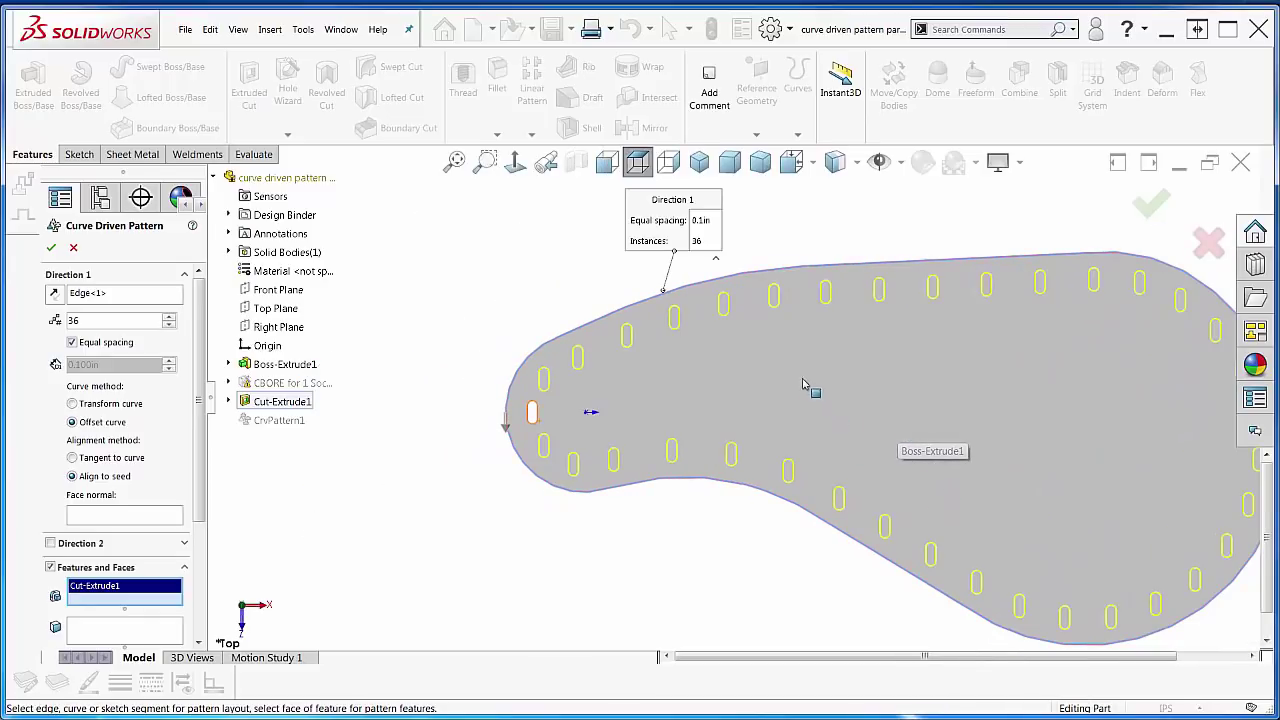
scroll(635, 393, "down", 3)
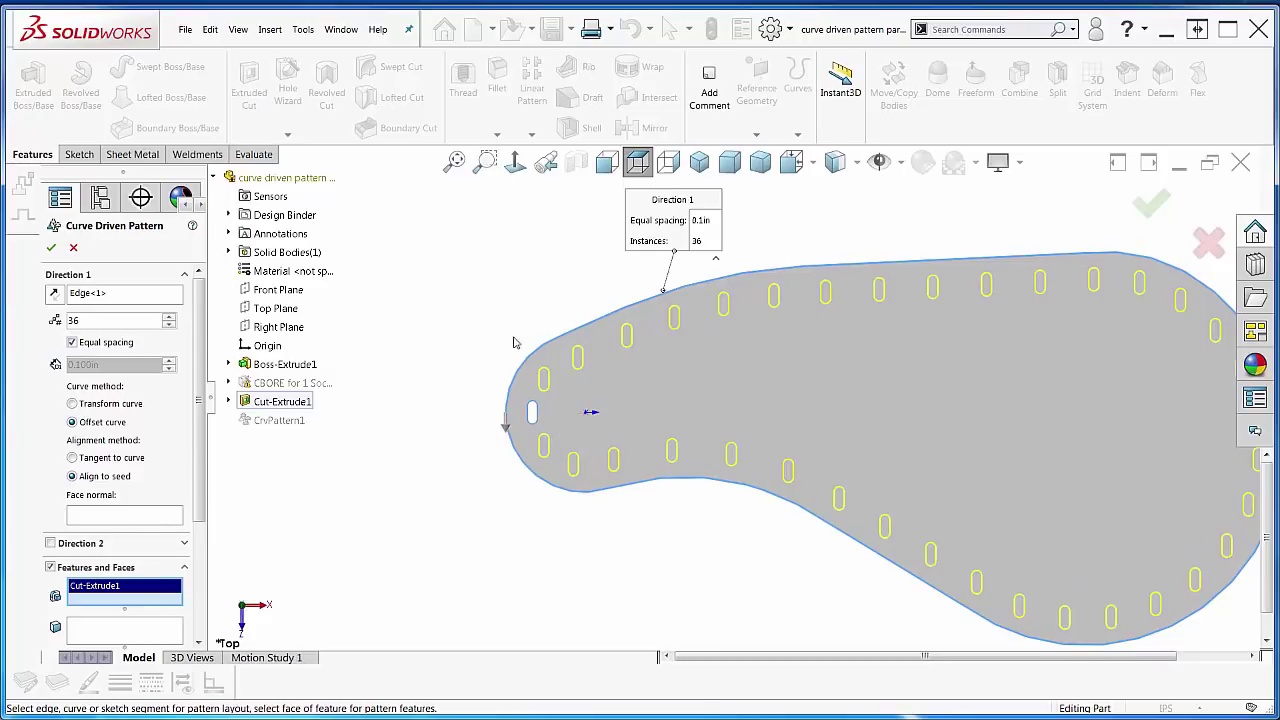
Step: Set the slot pattern's alignment to Tangent to curve with the Offset curve method, and accept the pattern
left_click(83, 404)
left_click(73, 457)
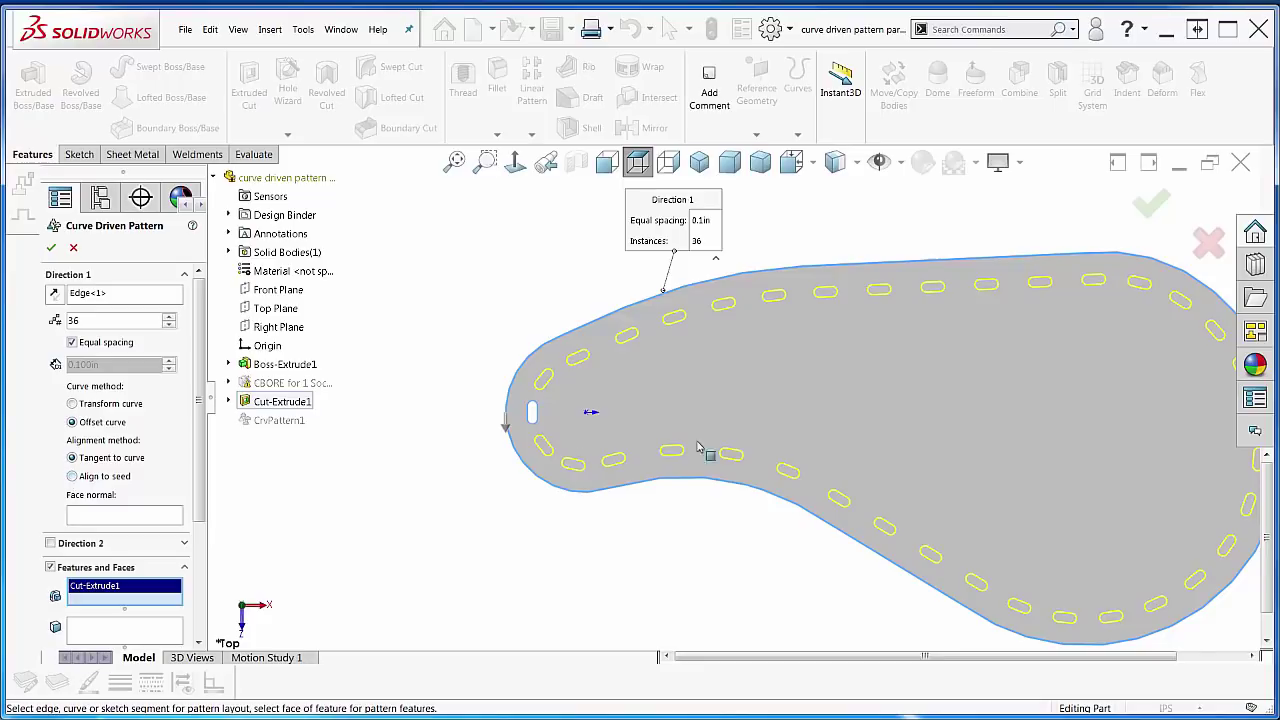
left_click(52, 249)
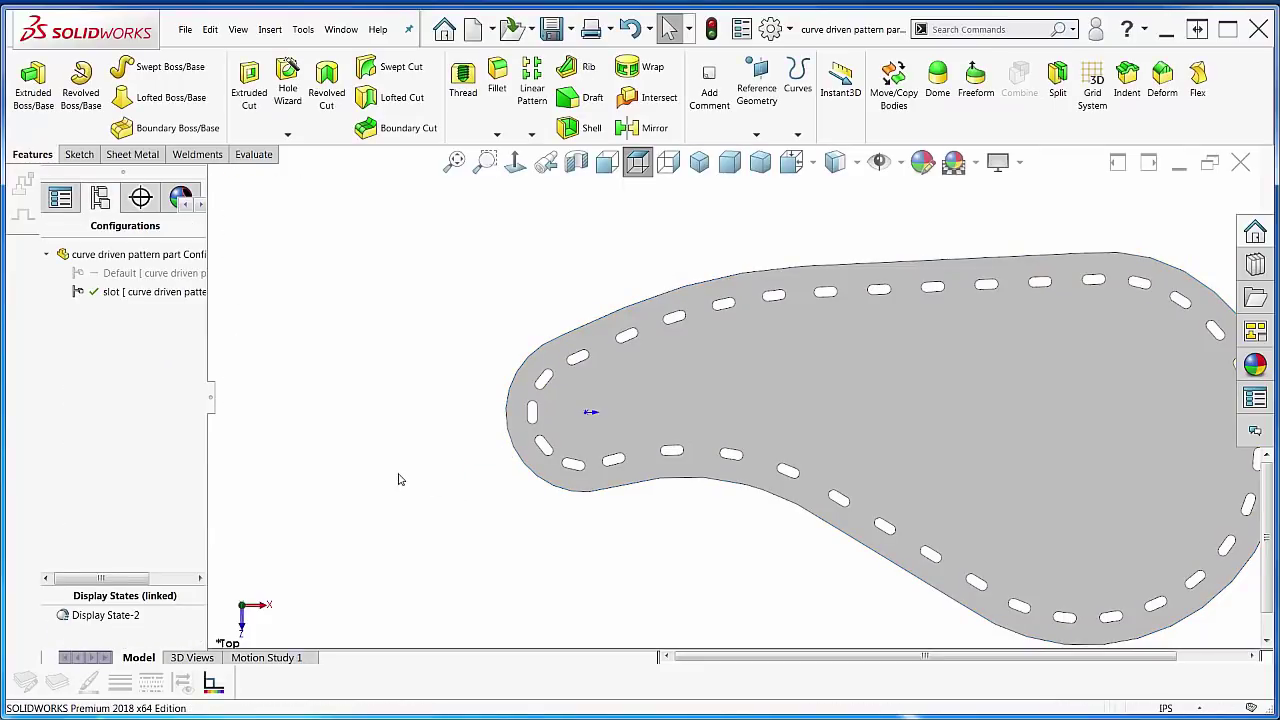